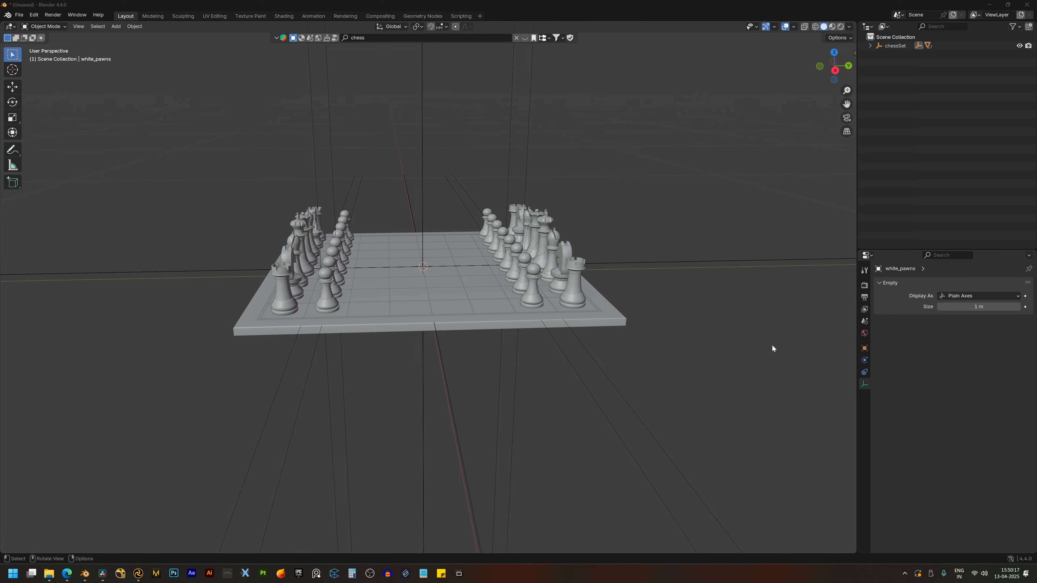
# Examine the chess set from several angles, checking the black_pawns and blacks empties beneath the pieces.
pyautogui.moveTo(720, 355); pyautogui.dragTo(551, 354, button='middle')
pyautogui.moveTo(193, 172); pyautogui.dragTo(699, 429)
pyautogui.click(709, 437)
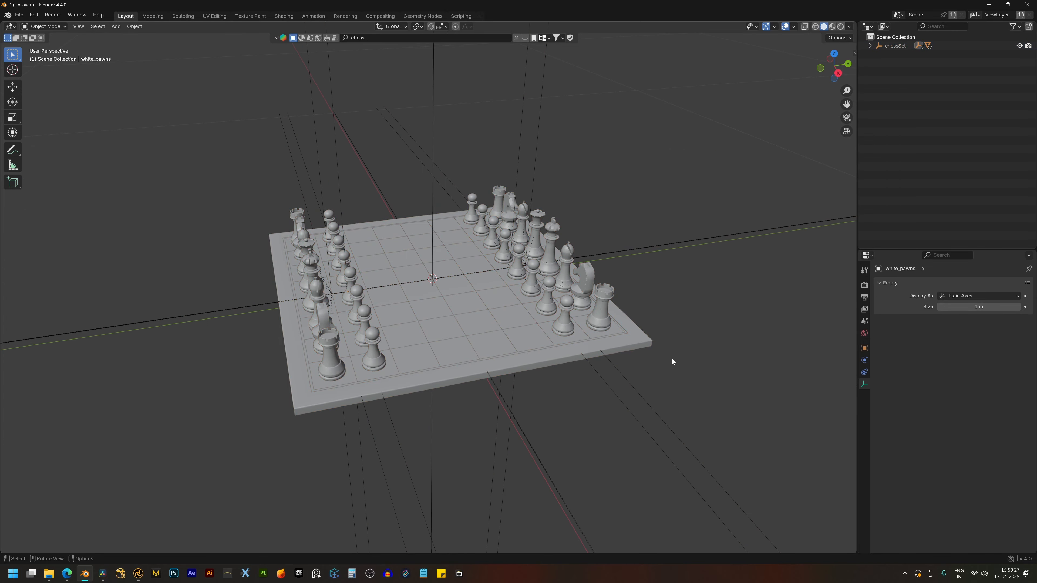
pyautogui.moveTo(671, 362); pyautogui.dragTo(497, 349, button='middle')
pyautogui.click(469, 354)
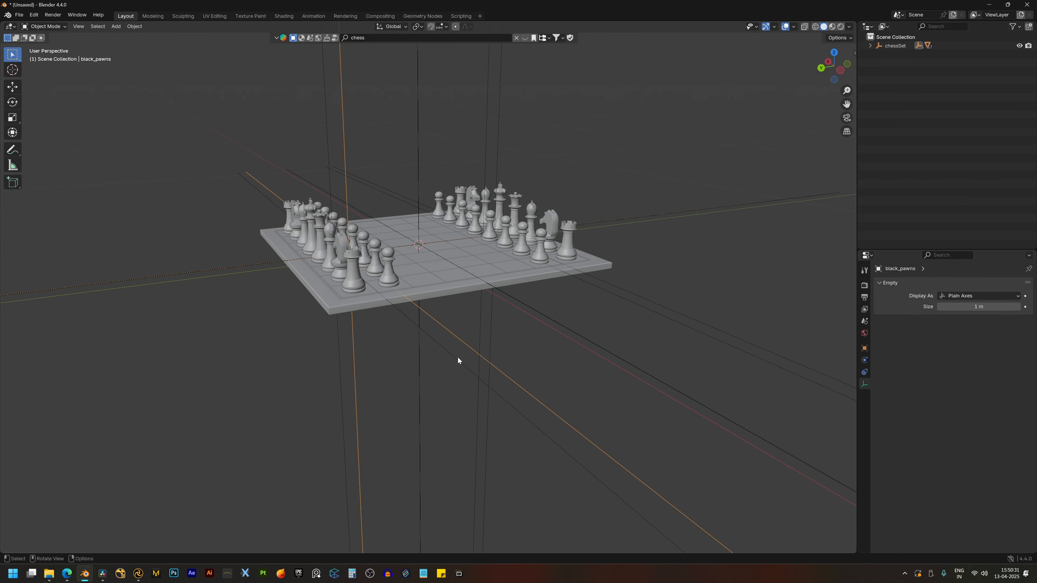
pyautogui.click(457, 358)
pyautogui.click(462, 345)
pyautogui.click(455, 353)
pyautogui.click(450, 353)
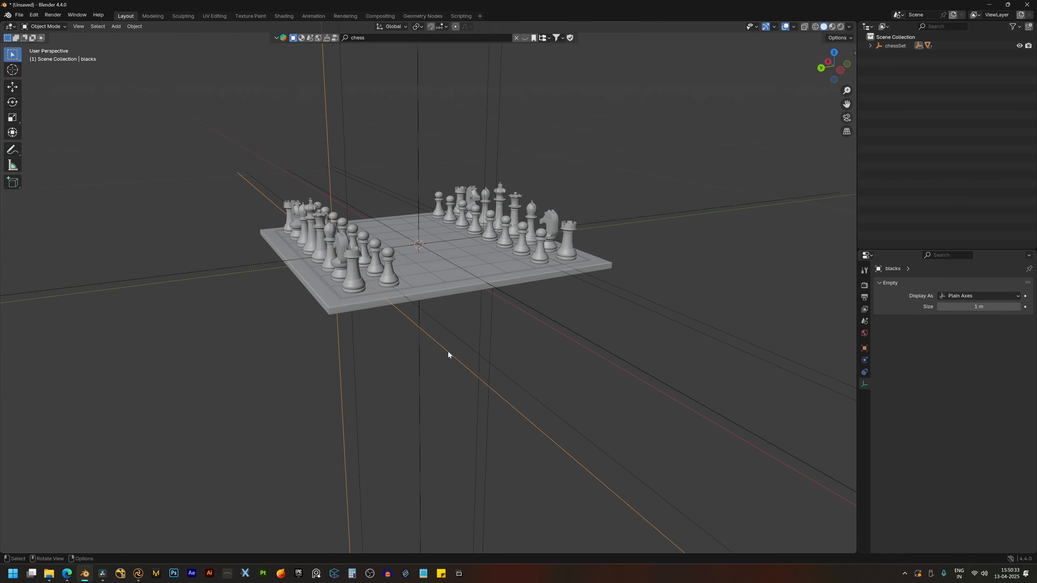
pyautogui.moveTo(448, 352); pyautogui.dragTo(624, 328, button='middle')
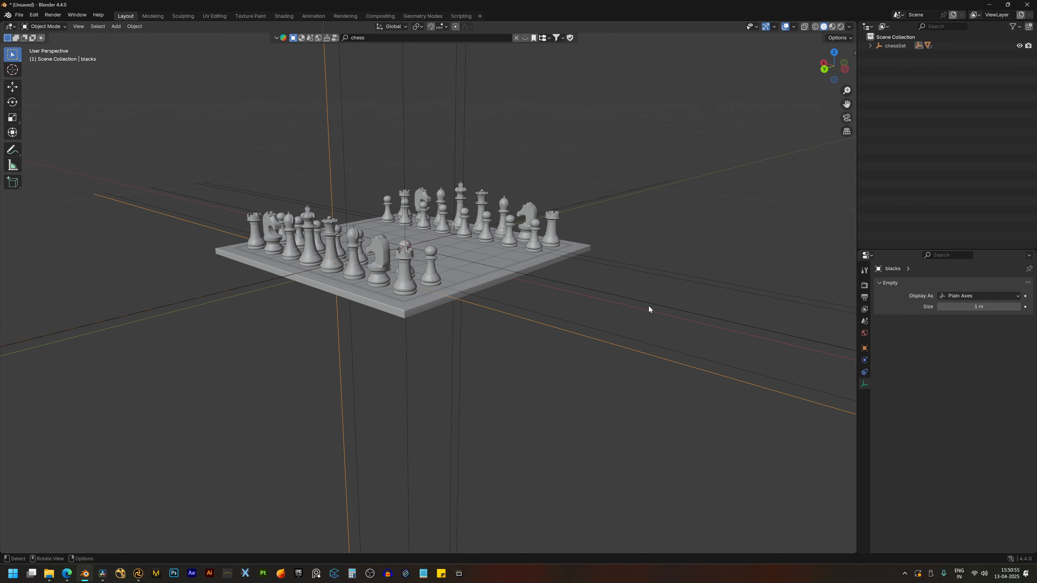
pyautogui.click(516, 359)
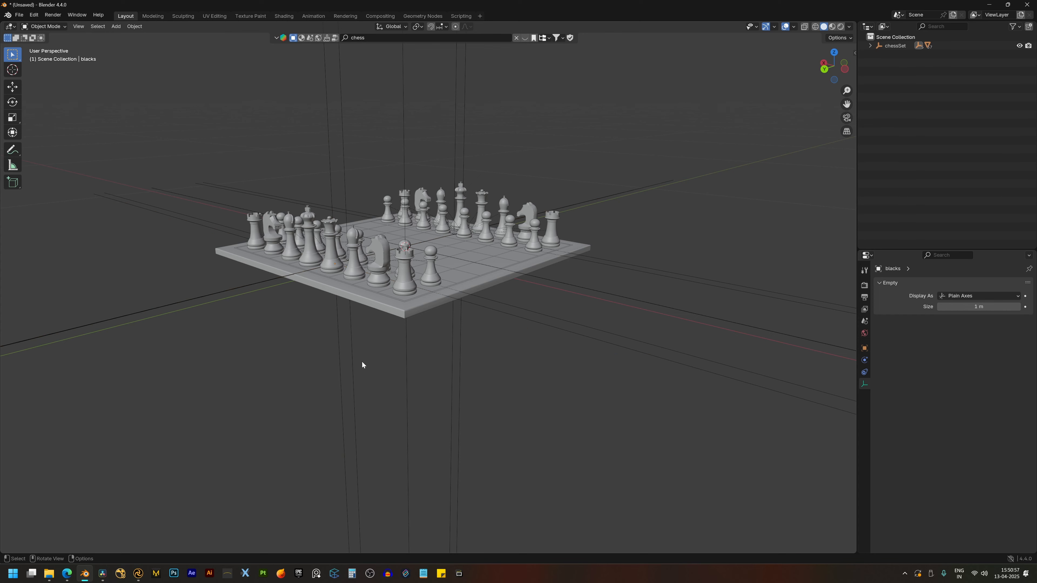
pyautogui.moveTo(362, 365); pyautogui.dragTo(346, 396, button='middle')
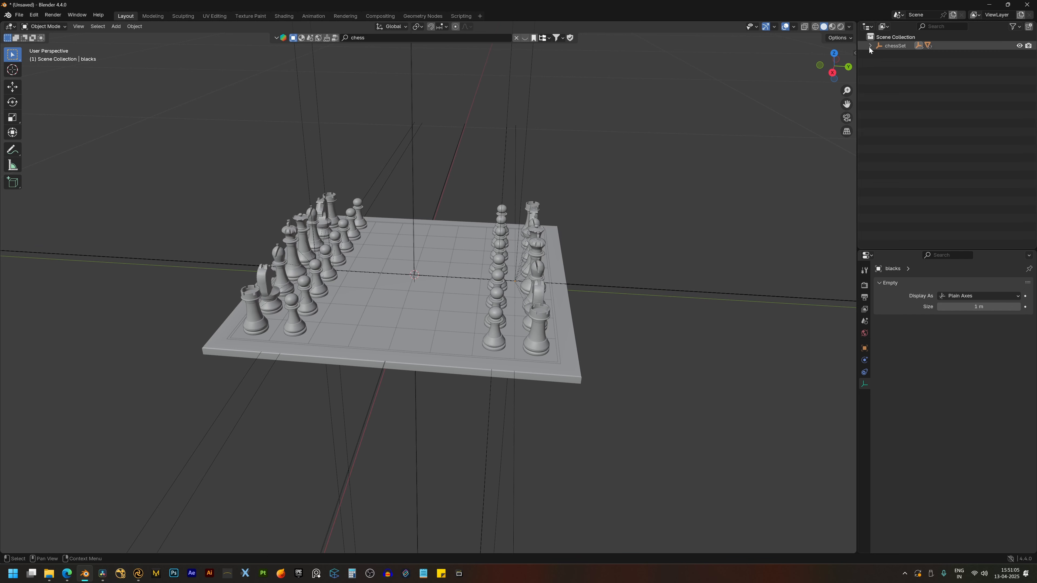
# Inspect the chessSet parent and its blacks and Whites groups, selecting their empties to see where they sit.
pyautogui.moveTo(385, 104); pyautogui.dragTo(436, 108)
pyautogui.moveTo(506, 101); pyautogui.dragTo(544, 107)
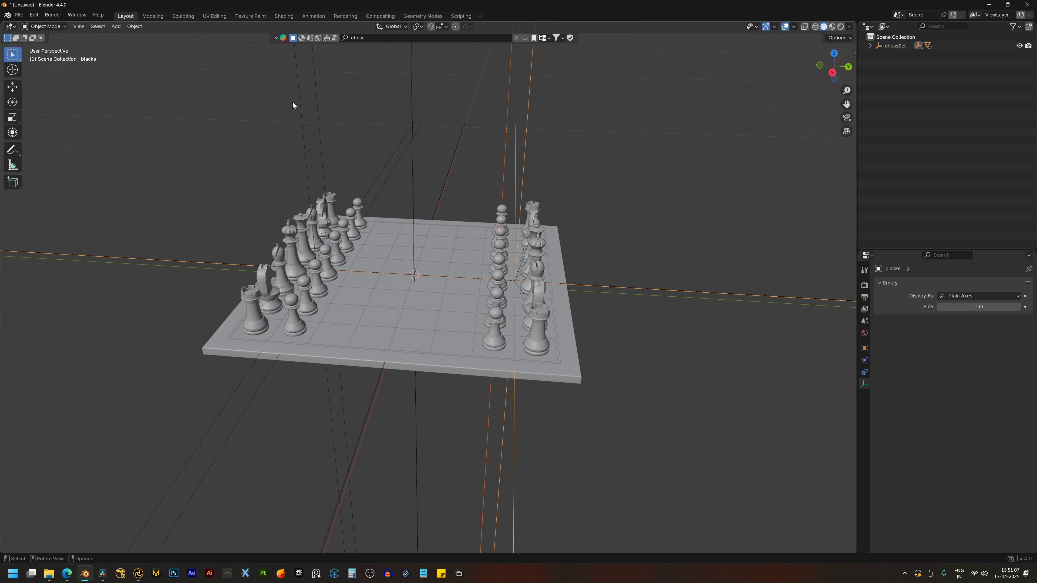
pyautogui.moveTo(292, 102); pyautogui.dragTo(346, 106)
pyautogui.click(870, 45)
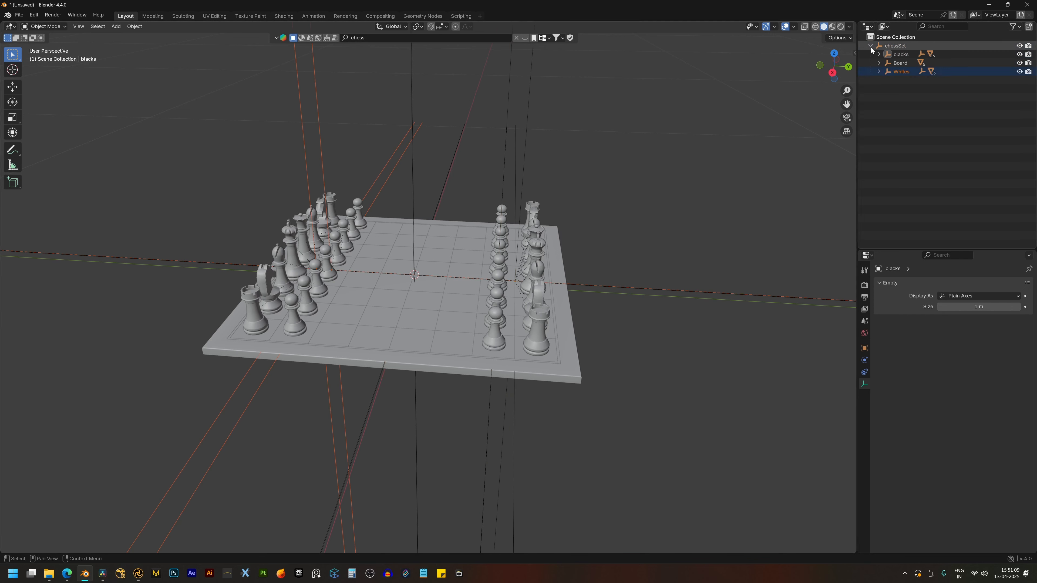
pyautogui.click(889, 47)
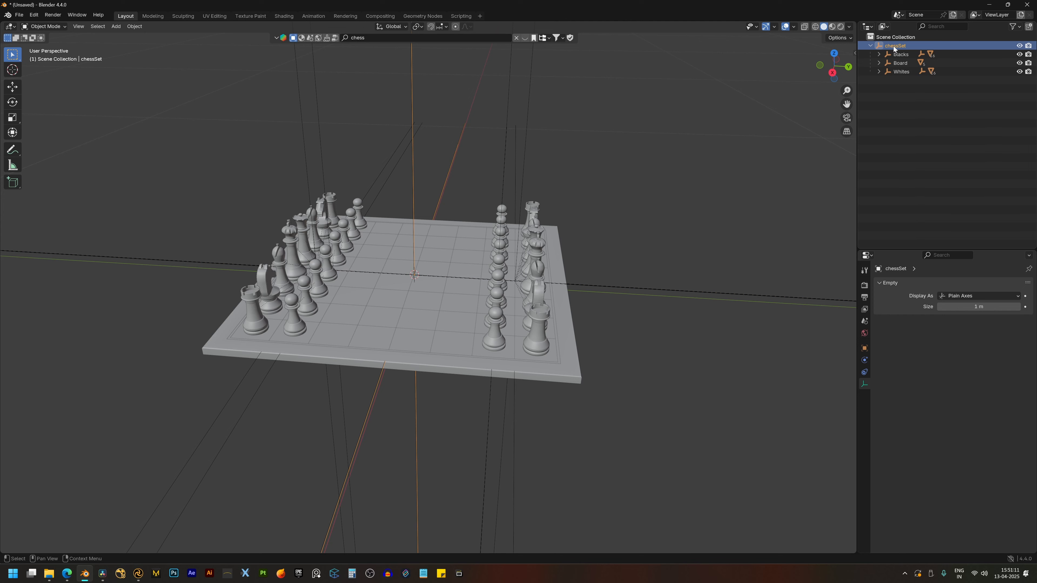
pyautogui.moveTo(448, 158); pyautogui.dragTo(473, 169, button='middle')
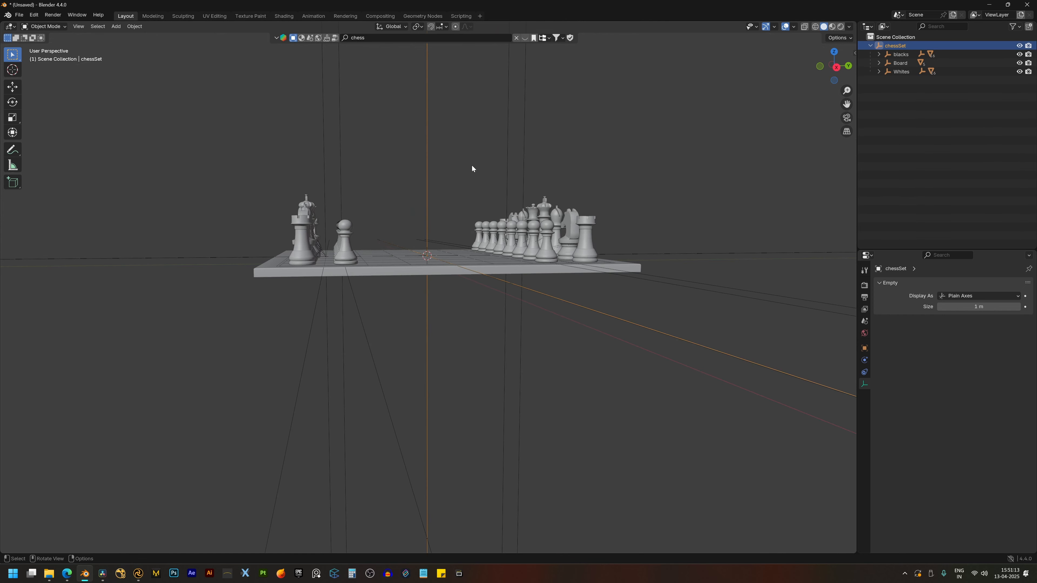
pyautogui.scroll(8, 440, 254)
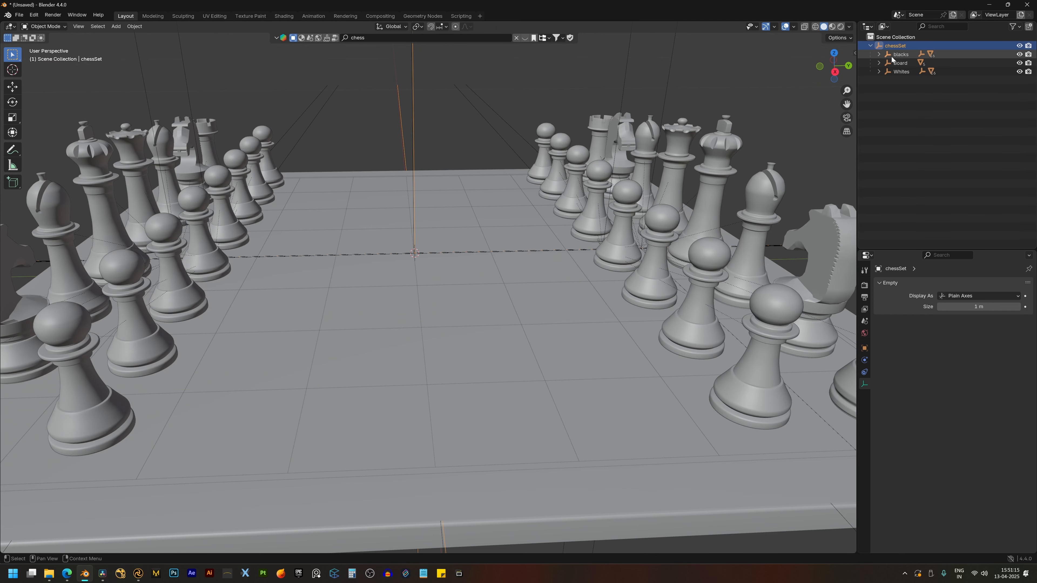
pyautogui.click(900, 54)
pyautogui.click(901, 72)
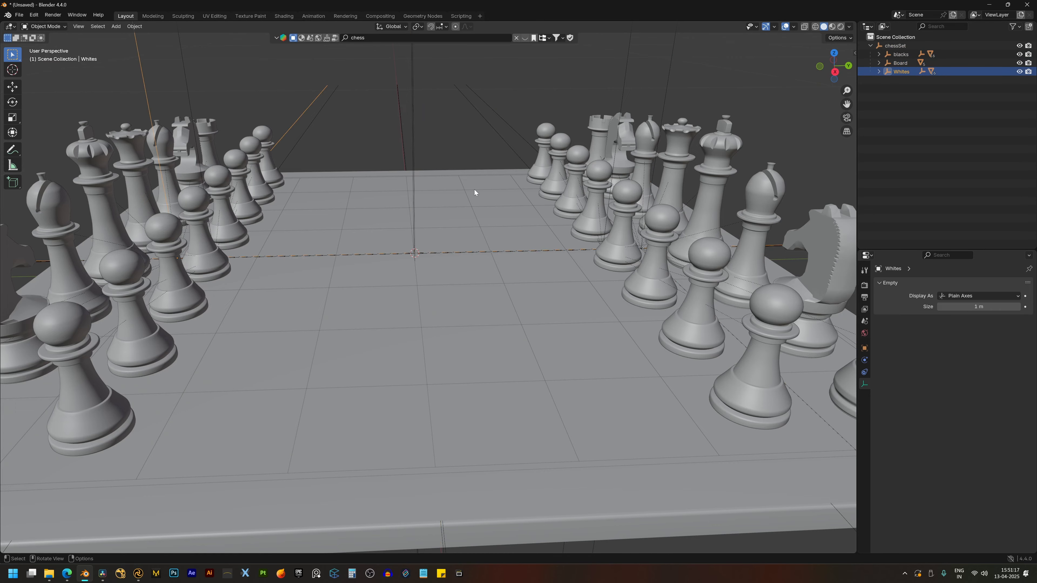
pyautogui.scroll(-10, 474, 189)
# Expand the blacks, Board and Whites groups and inspect Knight g8, Black Squares and White Squares.
pyautogui.click(878, 54)
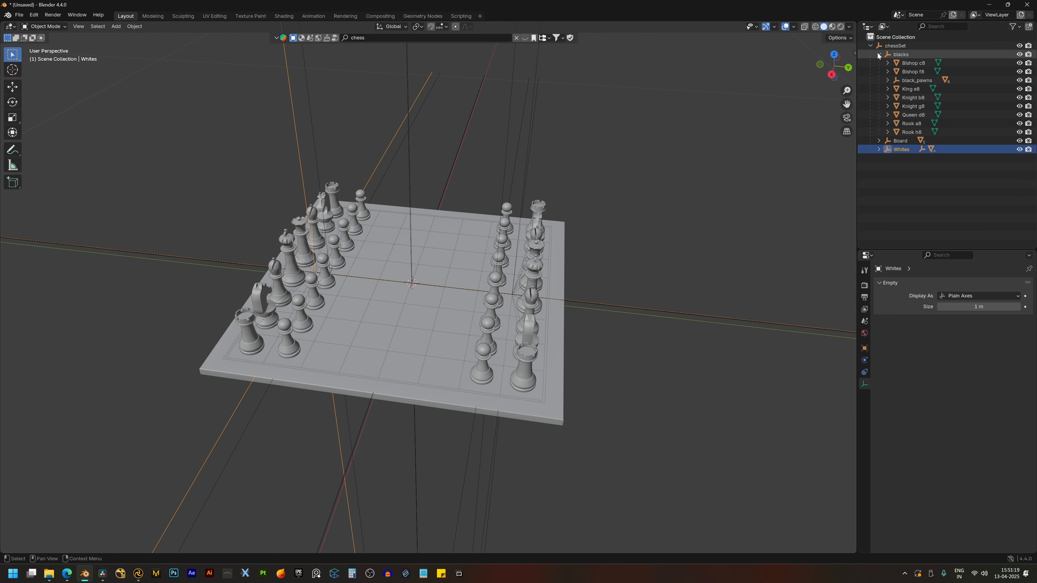
pyautogui.click(907, 54)
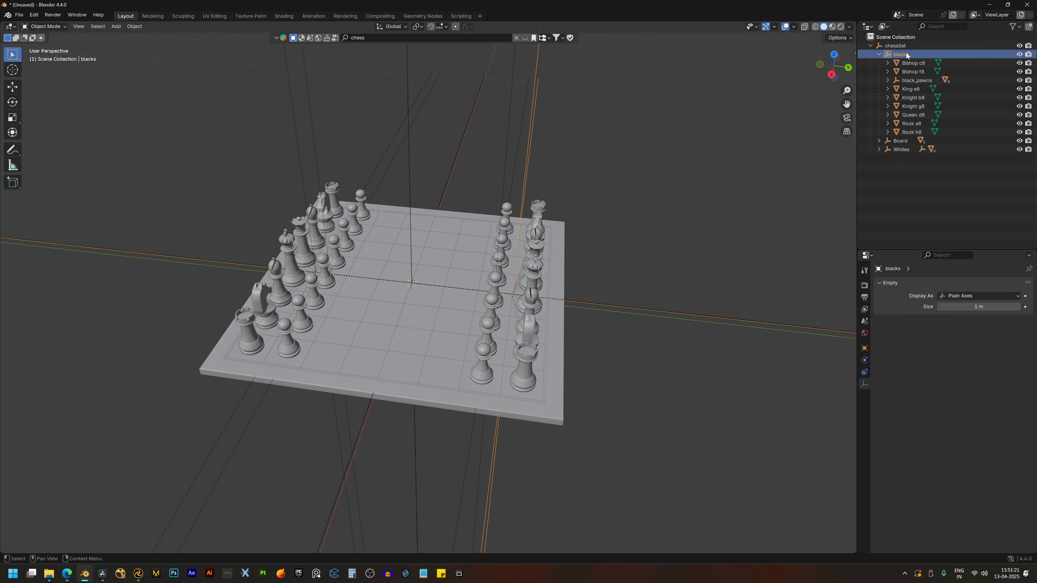
pyautogui.click(900, 106)
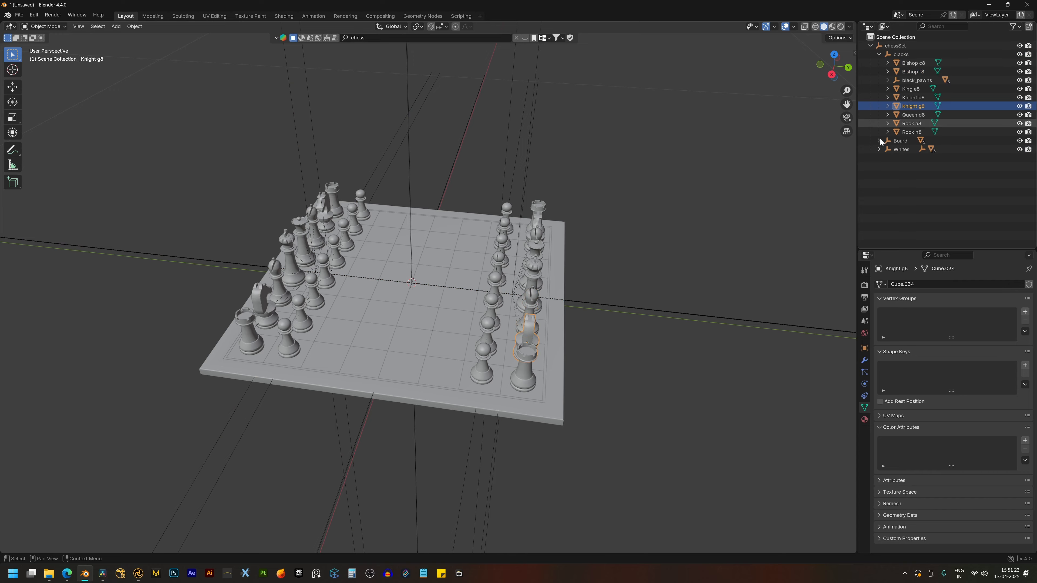
pyautogui.moveTo(755, 205); pyautogui.dragTo(618, 194, button='middle')
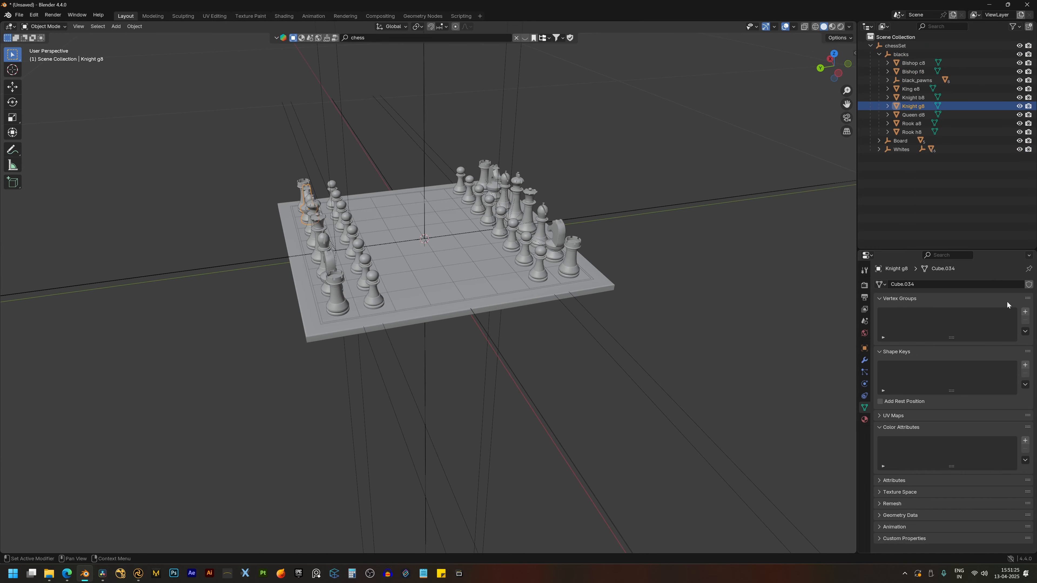
pyautogui.click(879, 140)
pyautogui.click(918, 149)
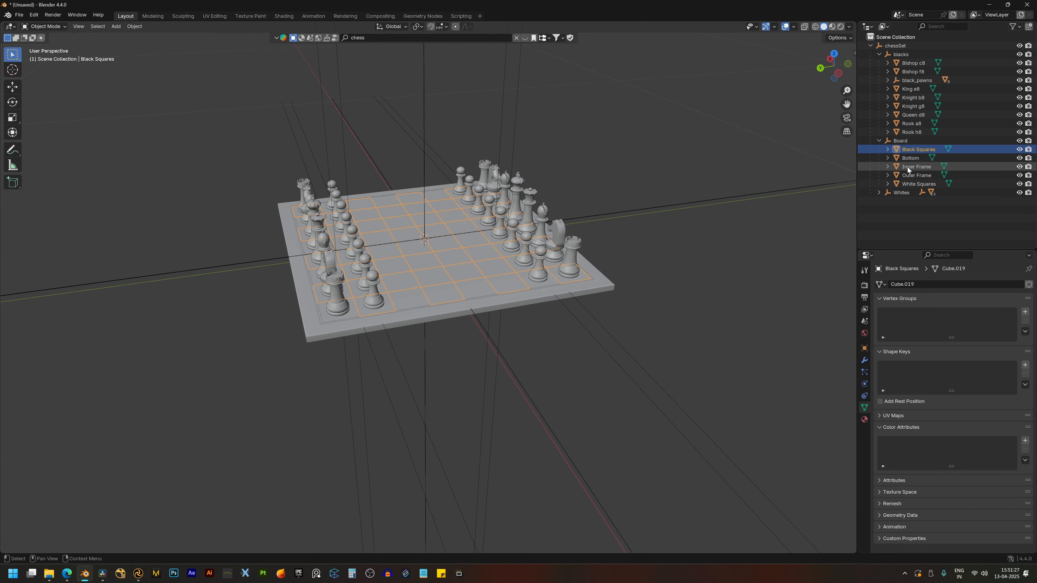
pyautogui.click(919, 183)
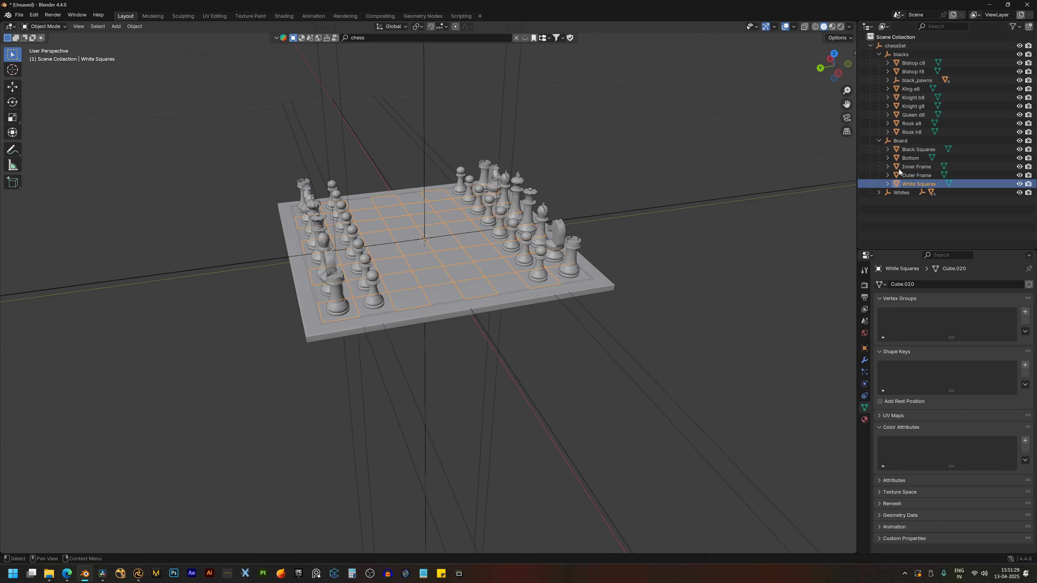
pyautogui.click(878, 141)
pyautogui.click(879, 149)
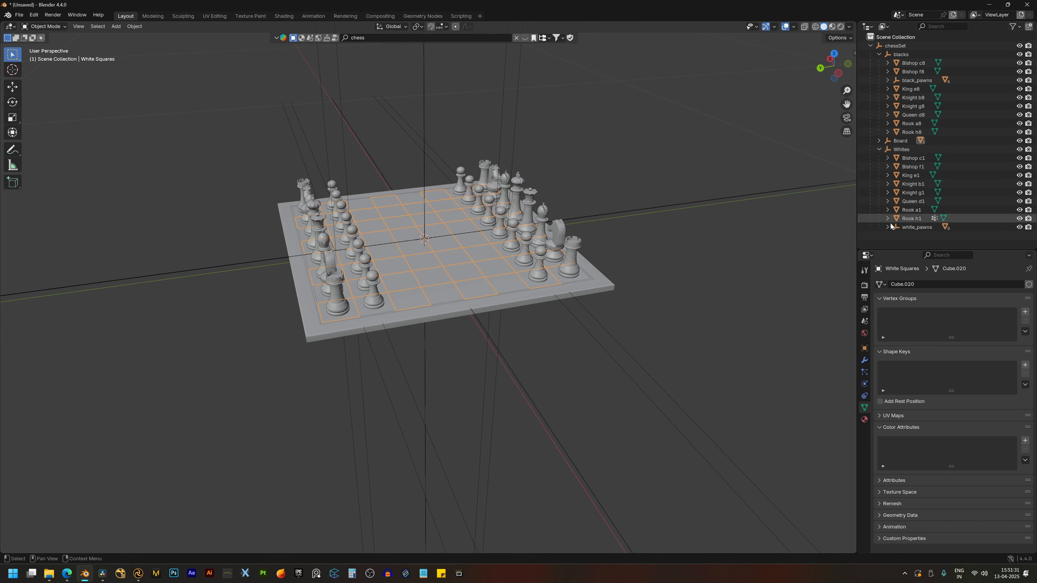
# Expand the black_pawns group and compare object names with mesh data names for pawns f7, a7, b7 and c7.
pyautogui.click(887, 80)
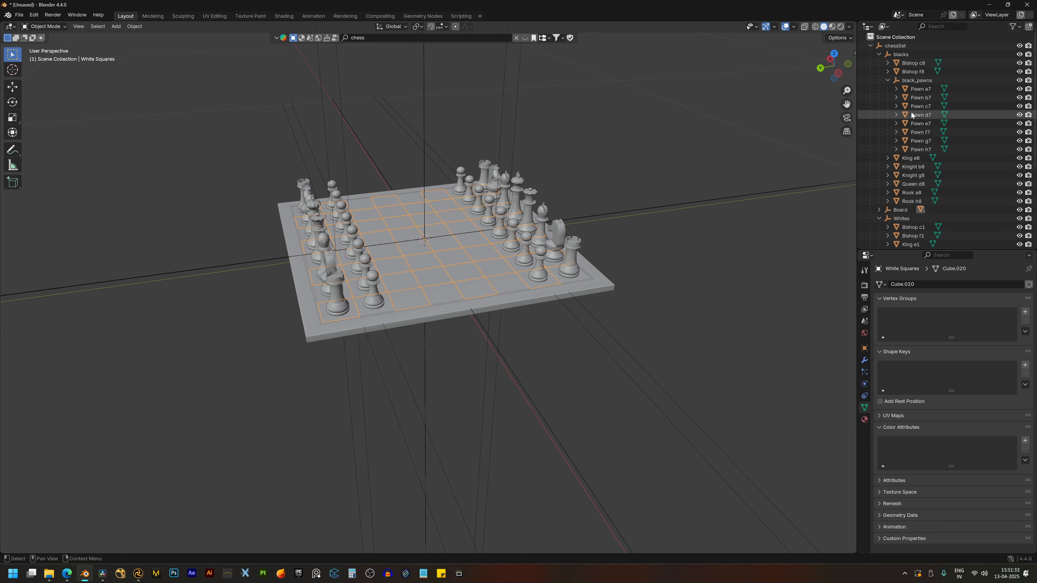
pyautogui.scroll(-2, 912, 116)
pyautogui.click(897, 115)
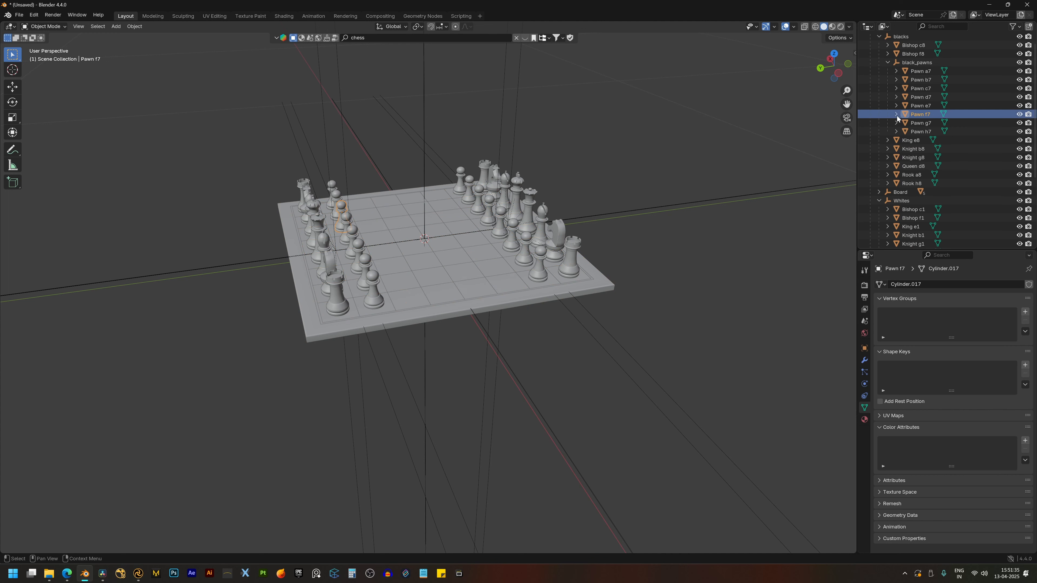
pyautogui.click(896, 114)
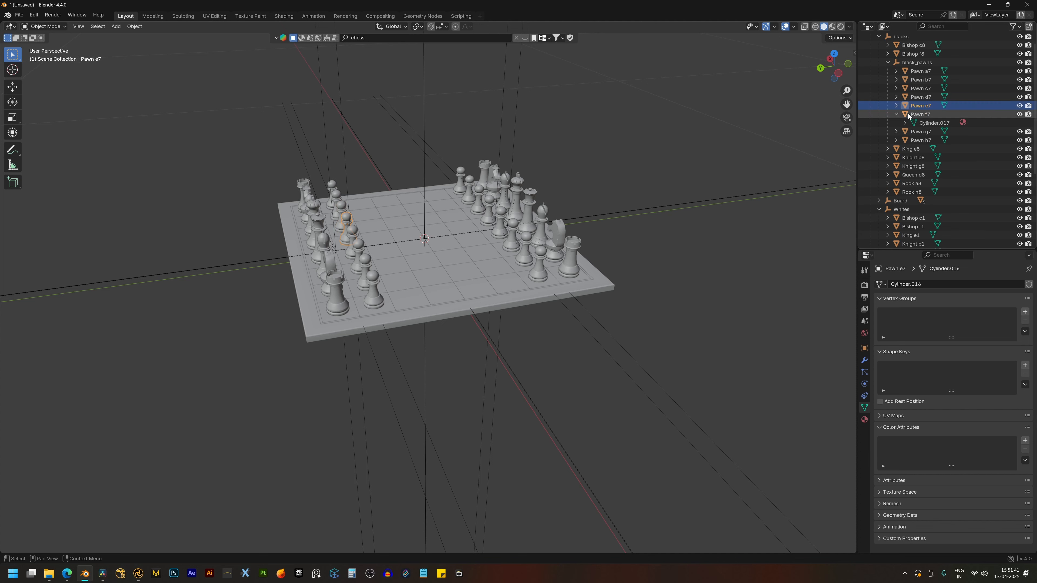
pyautogui.click(906, 114)
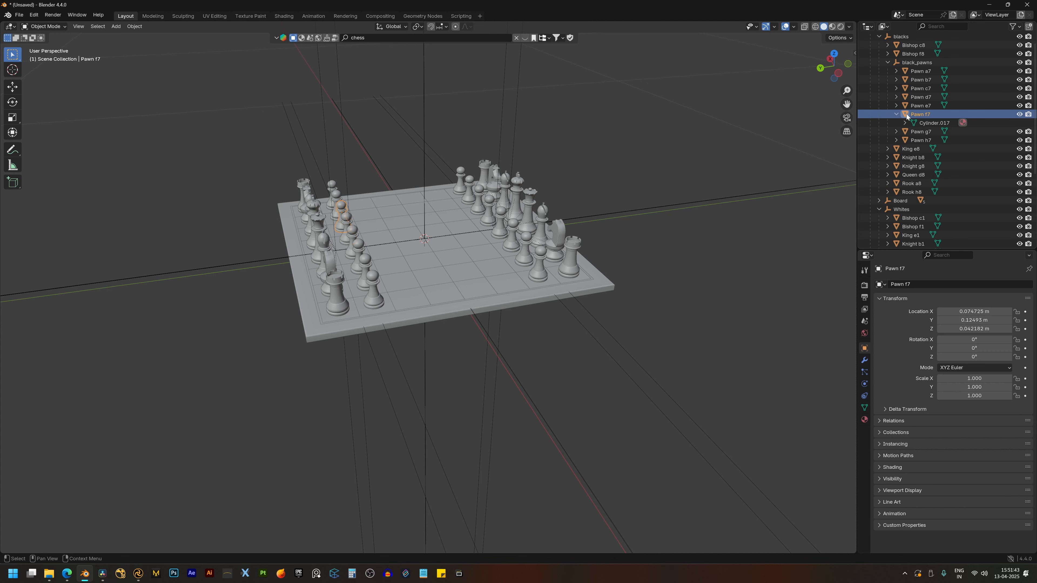
pyautogui.click(926, 122)
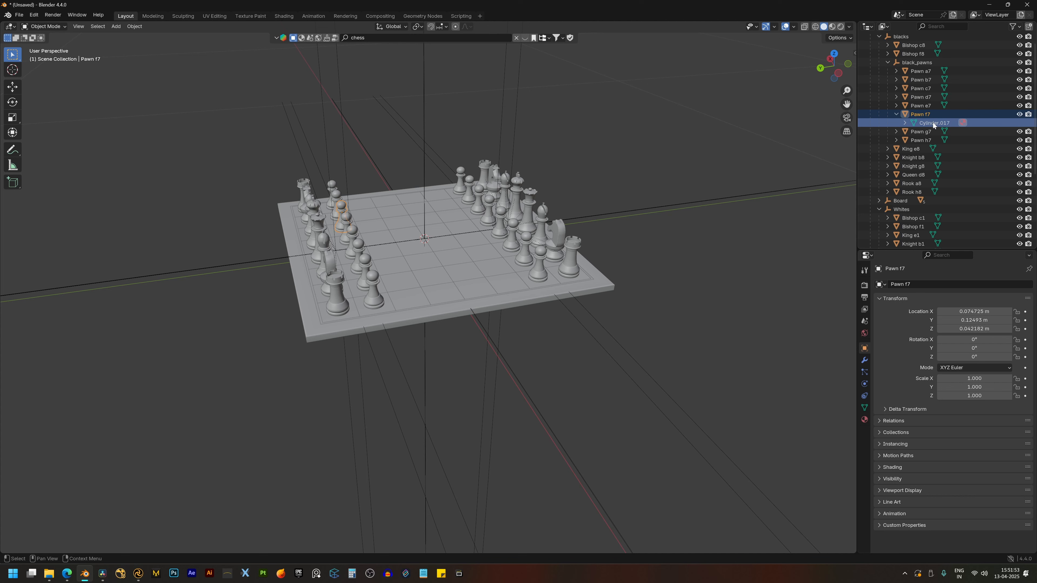
pyautogui.click(919, 115)
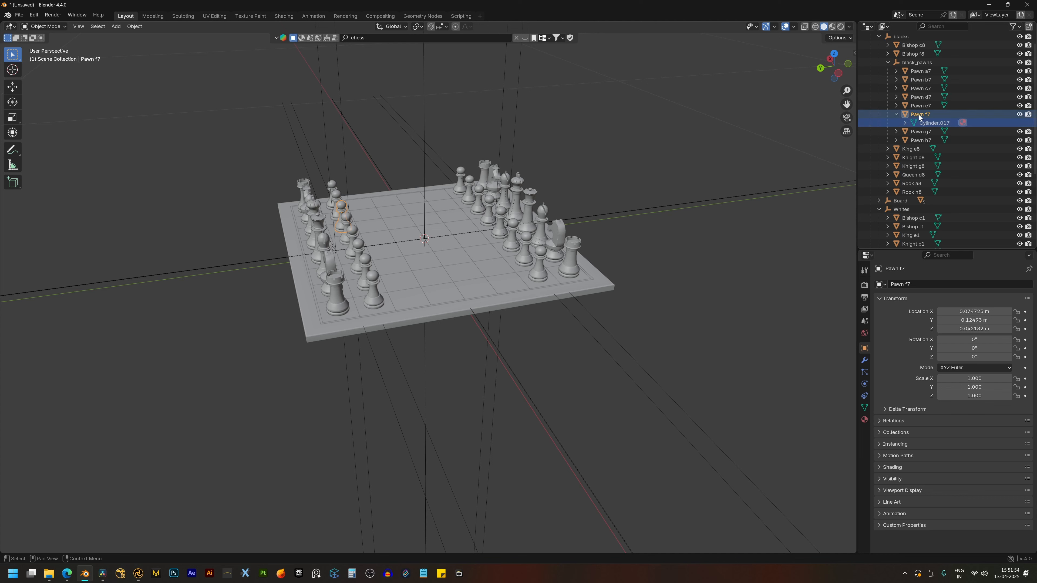
pyautogui.click(897, 114)
pyautogui.click(897, 71)
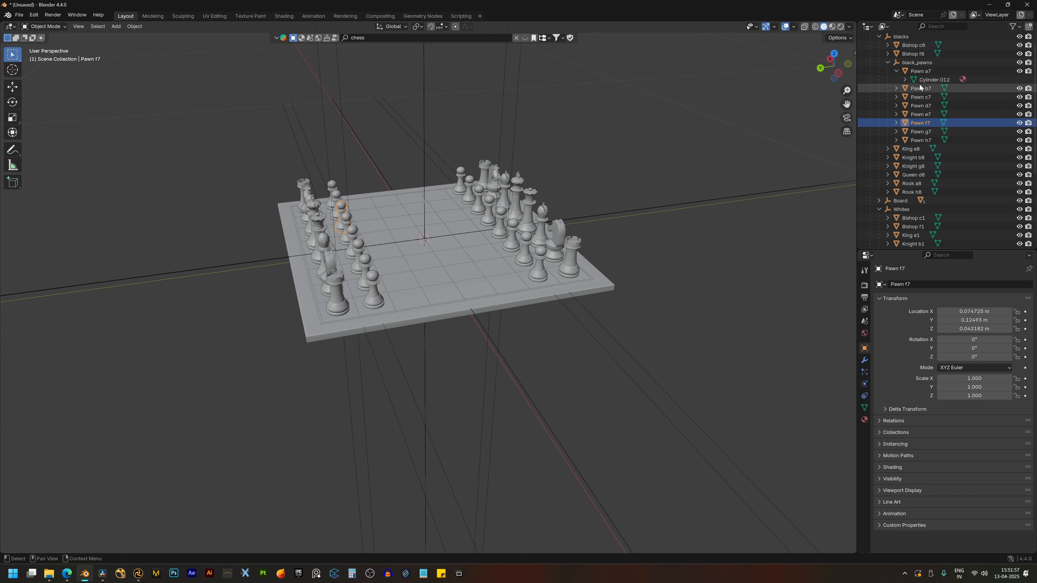
pyautogui.click(896, 89)
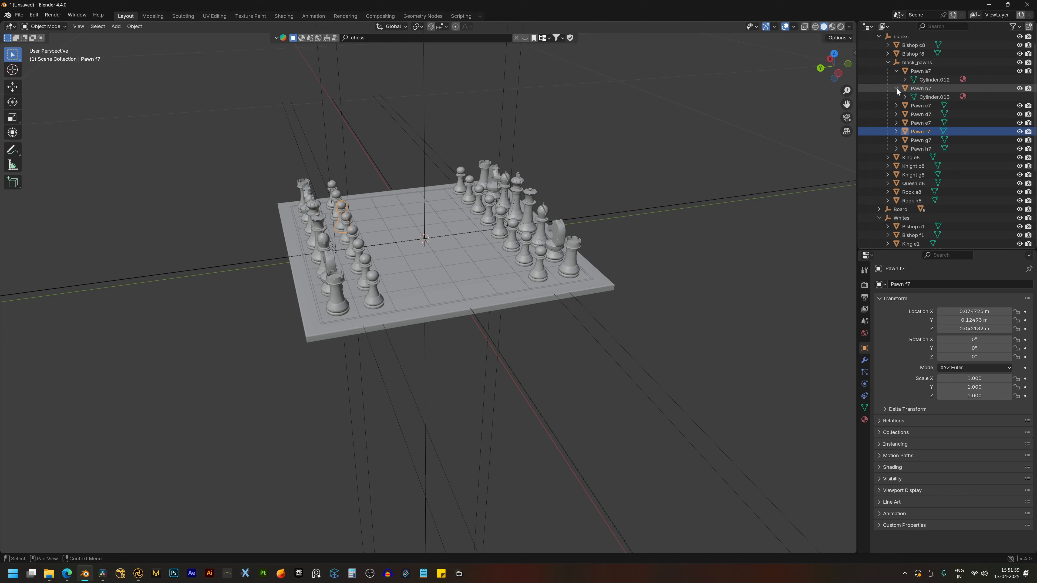
pyautogui.click(895, 105)
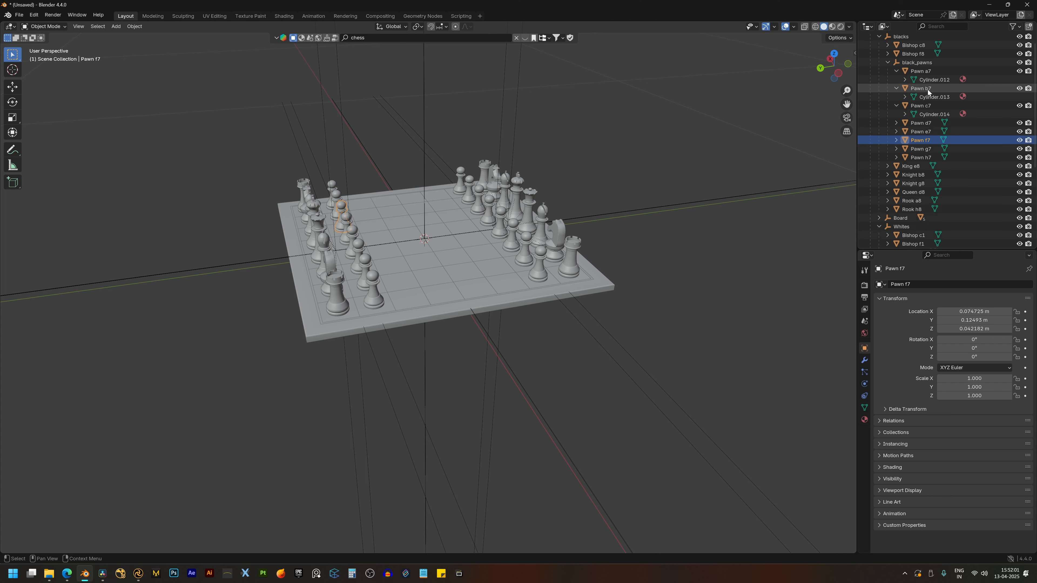
# Rename the mesh data of Pawn a7 to "pawn a7".
pyautogui.click(931, 81)
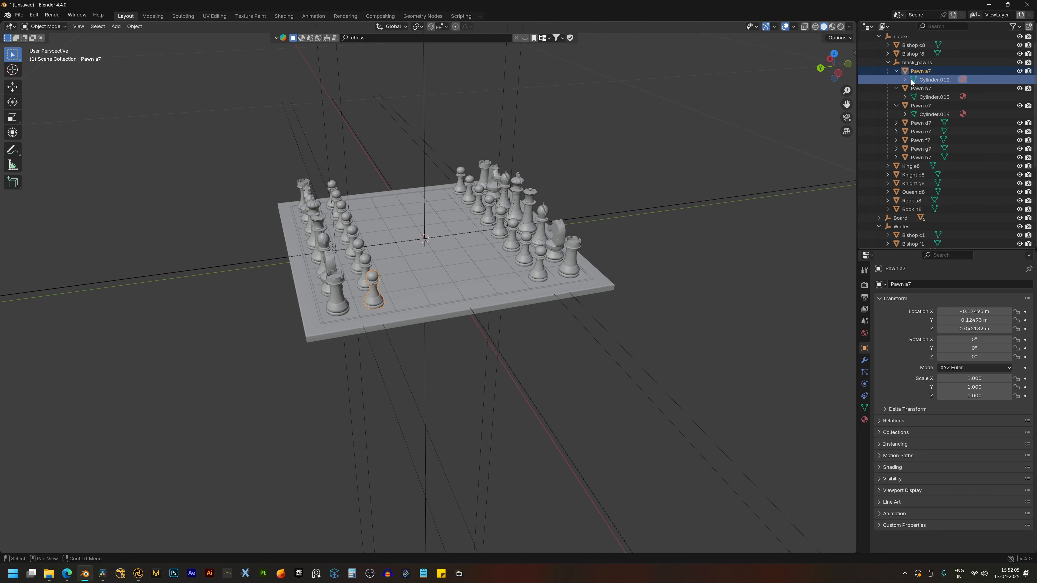
pyautogui.click(864, 407)
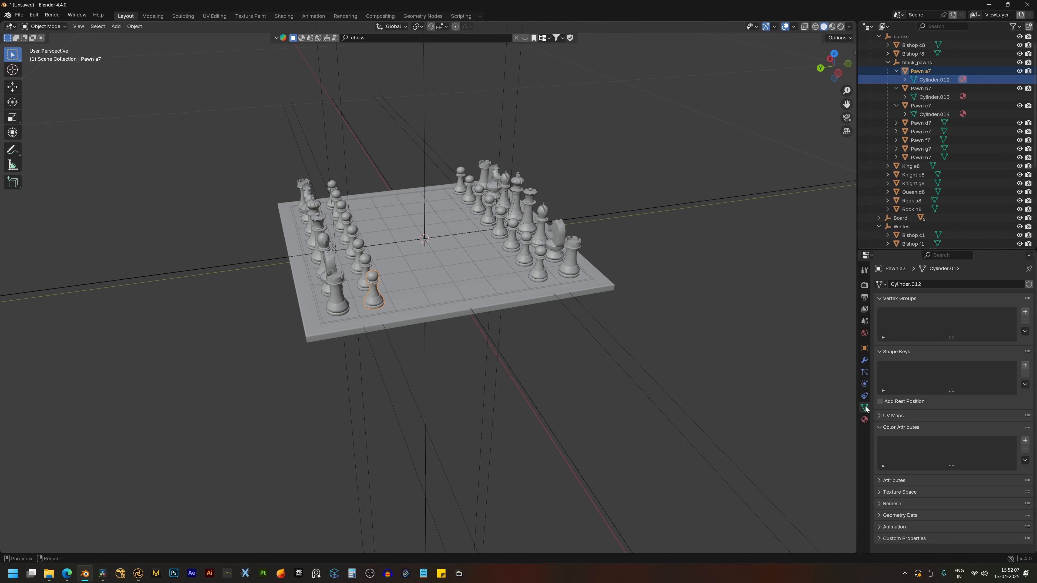
pyautogui.click(906, 284)
pyautogui.write('pwan')
pyautogui.press('BackSpace')
pyautogui.press('BackSpace')
pyautogui.press('BackSpace')
pyautogui.write('awn a7')
pyautogui.press('Return')
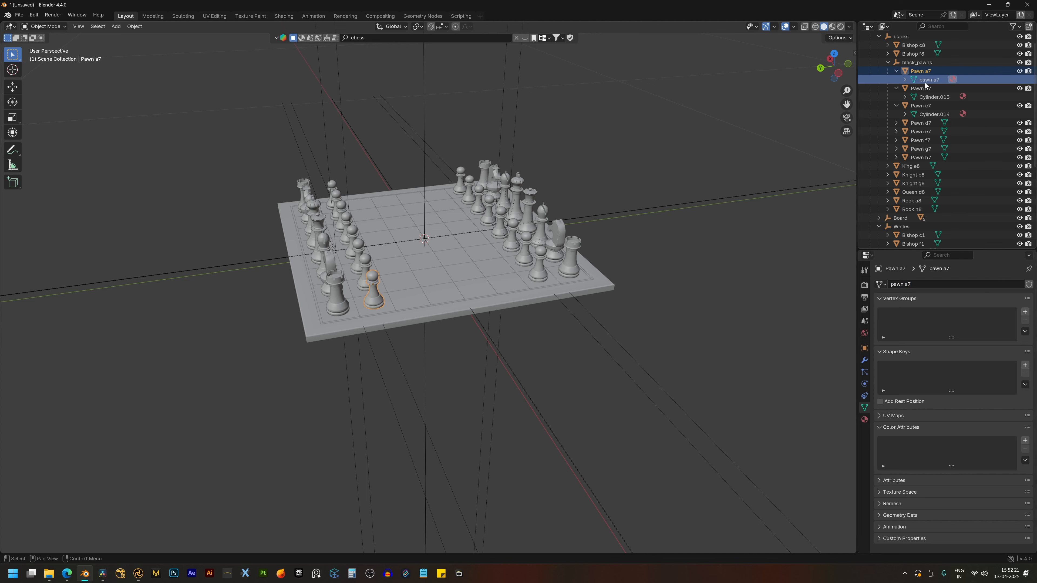
# Collapse Pawn a7, Pawn b7 and the black_pawns group in the scene hierarchy, and clear the object selection.
pyautogui.click(923, 73)
pyautogui.click(895, 71)
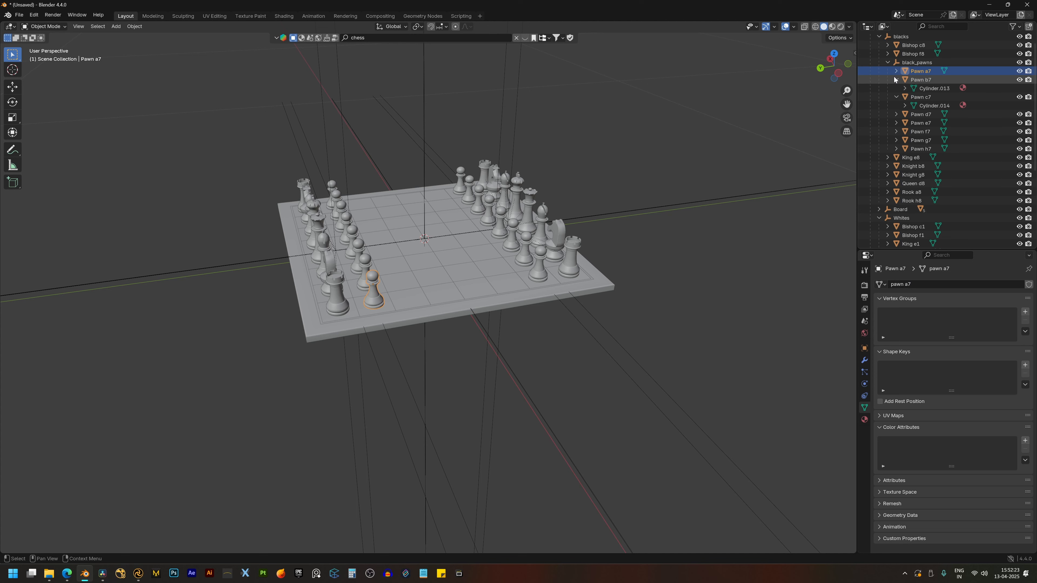
pyautogui.click(896, 80)
pyautogui.scroll(-6, 653, 221)
pyautogui.moveTo(667, 217); pyautogui.dragTo(553, 204, button='middle')
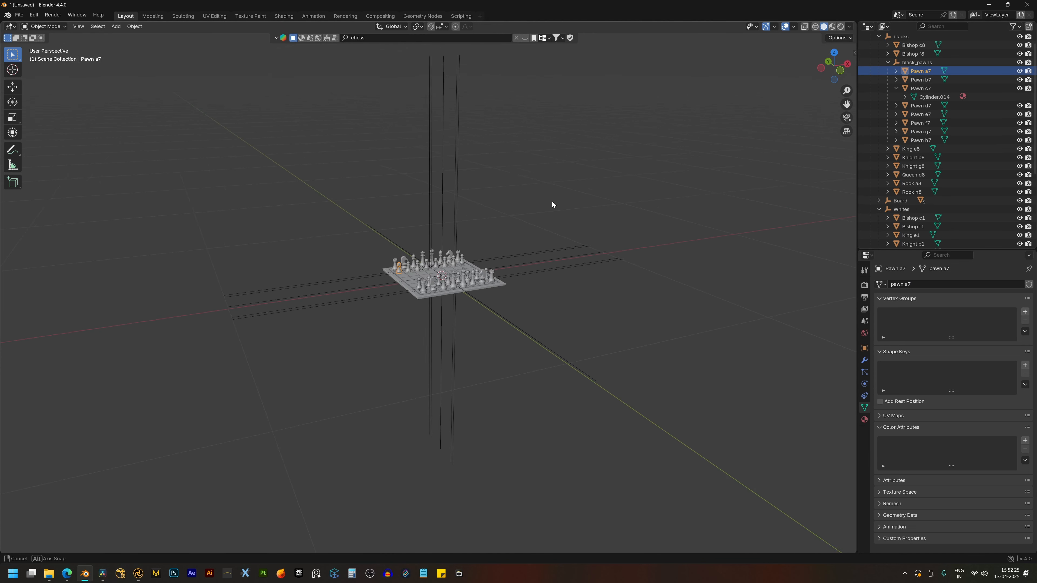
pyautogui.moveTo(294, 171); pyautogui.dragTo(363, 232)
pyautogui.scroll(2, 873, 83)
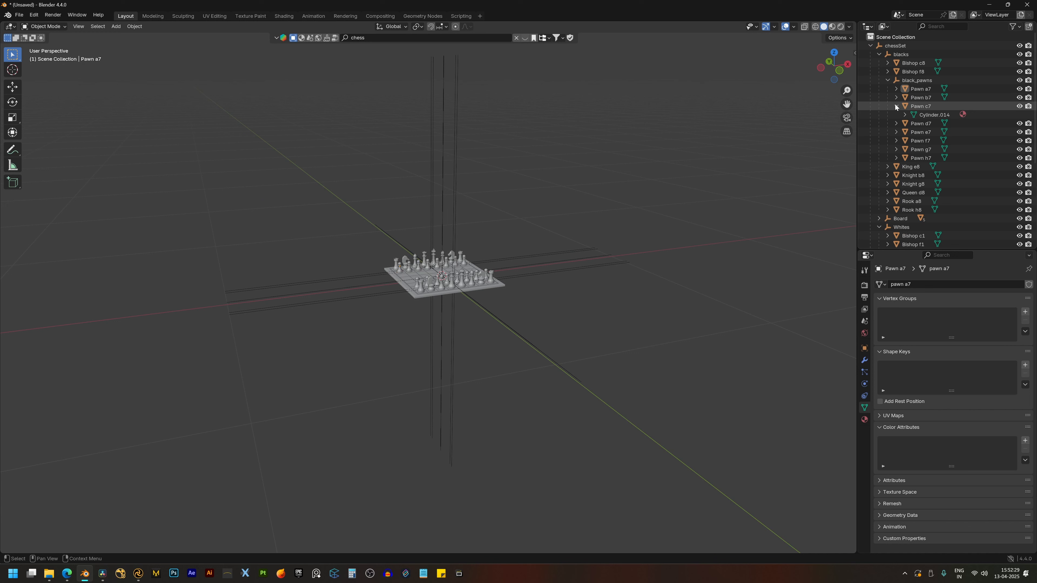
pyautogui.click(889, 81)
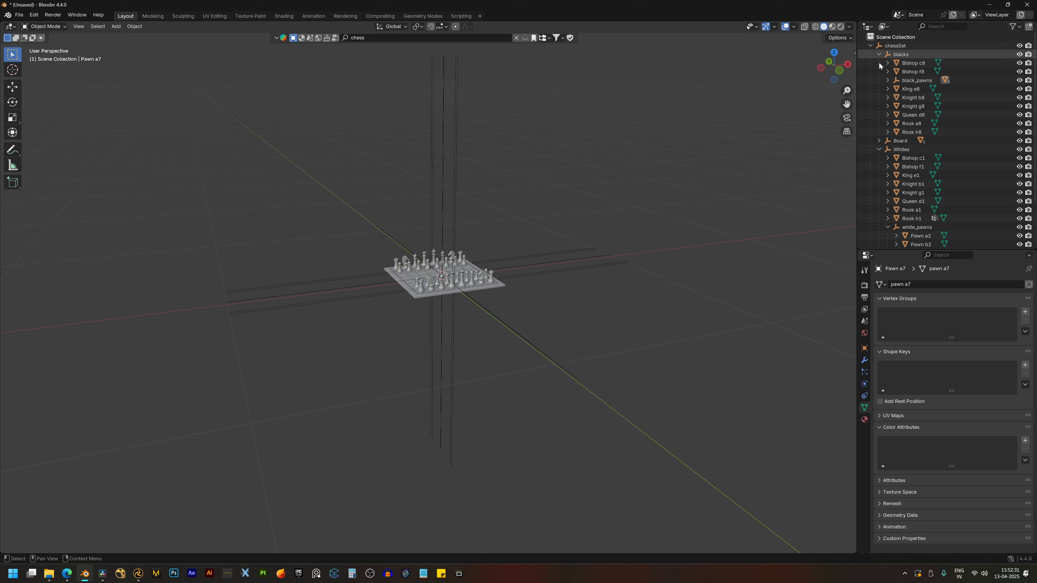
# Collapse the Whites and blacks groups, and export the whole chess set to D:\katana course as the Alembic file chessSet.abc.
pyautogui.click(879, 148)
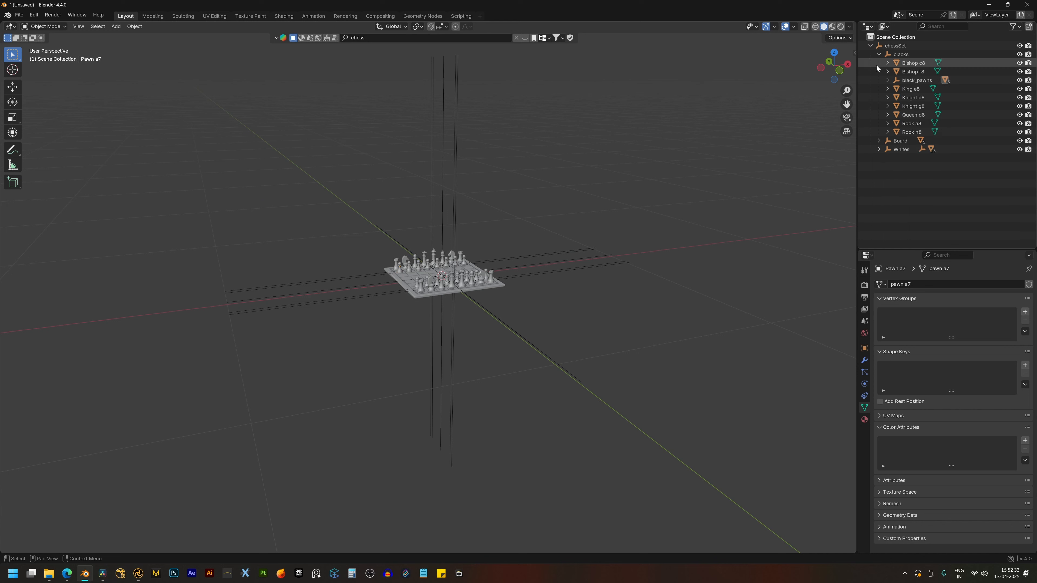
pyautogui.click(878, 56)
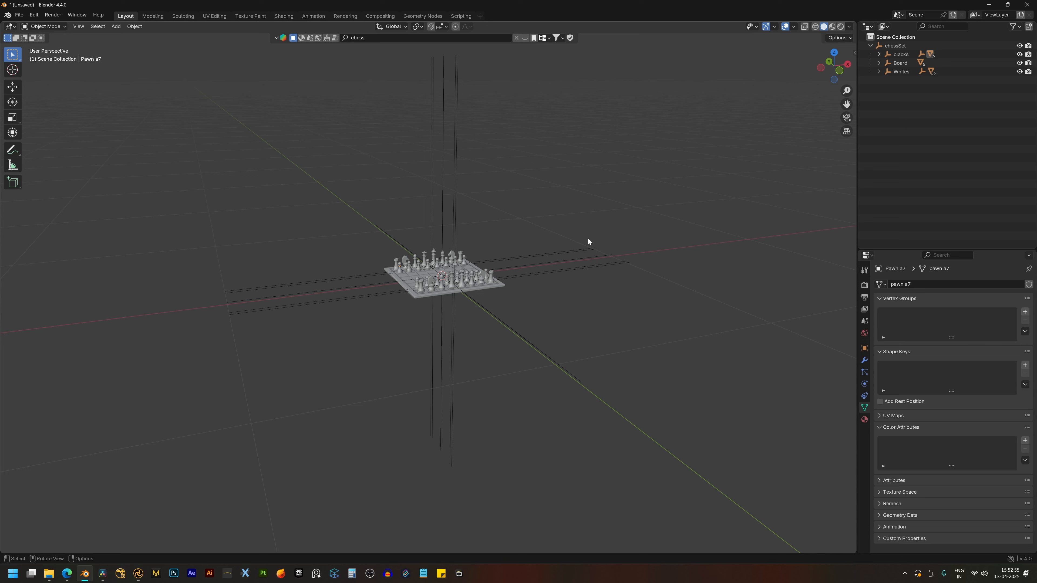
pyautogui.moveTo(310, 199); pyautogui.dragTo(600, 359)
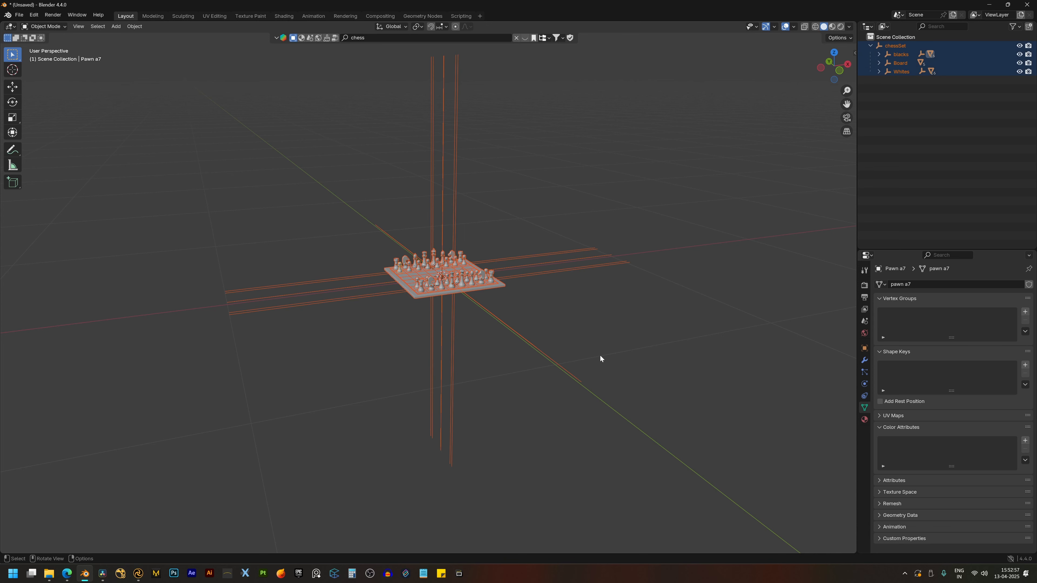
pyautogui.click(19, 14)
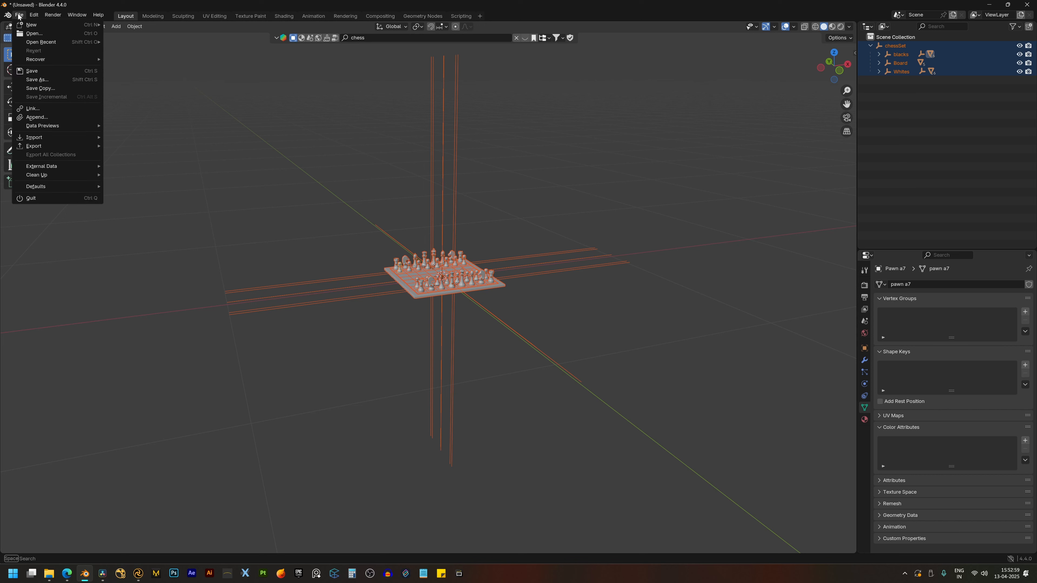
pyautogui.moveTo(98, 148)
pyautogui.click(135, 155)
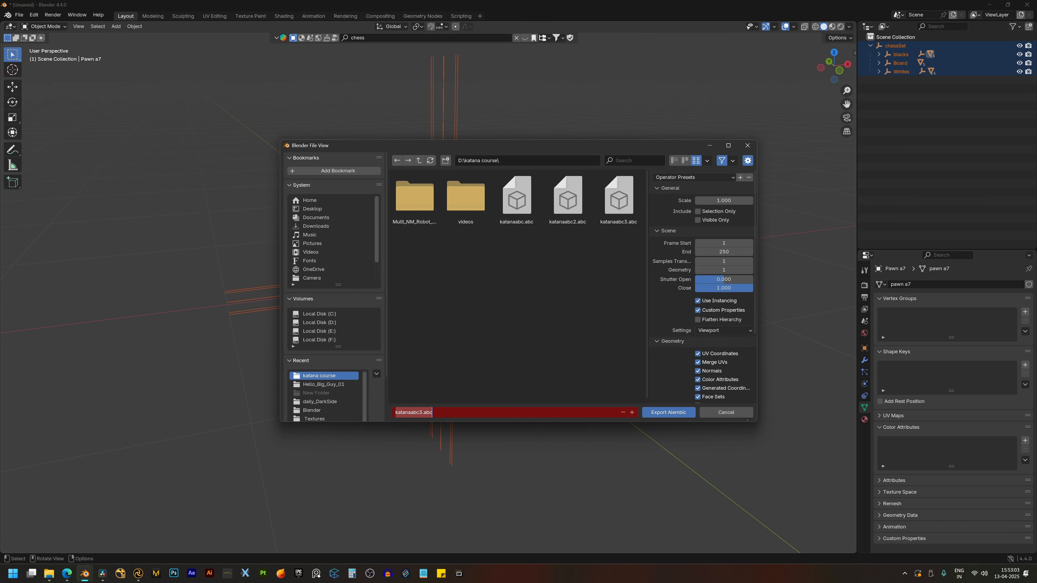
pyautogui.write('chessSet')
pyautogui.press('Return')
pyautogui.click(656, 414)
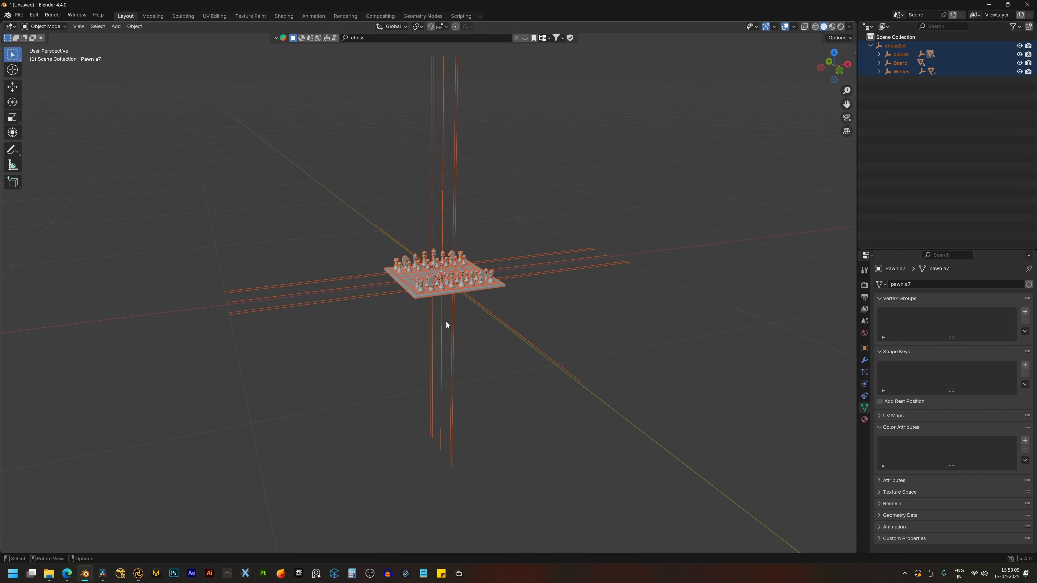
# Reselect the whole chess set and set up a second Alembic export with Flatten Hierarchy enabled.
pyautogui.click(310, 435)
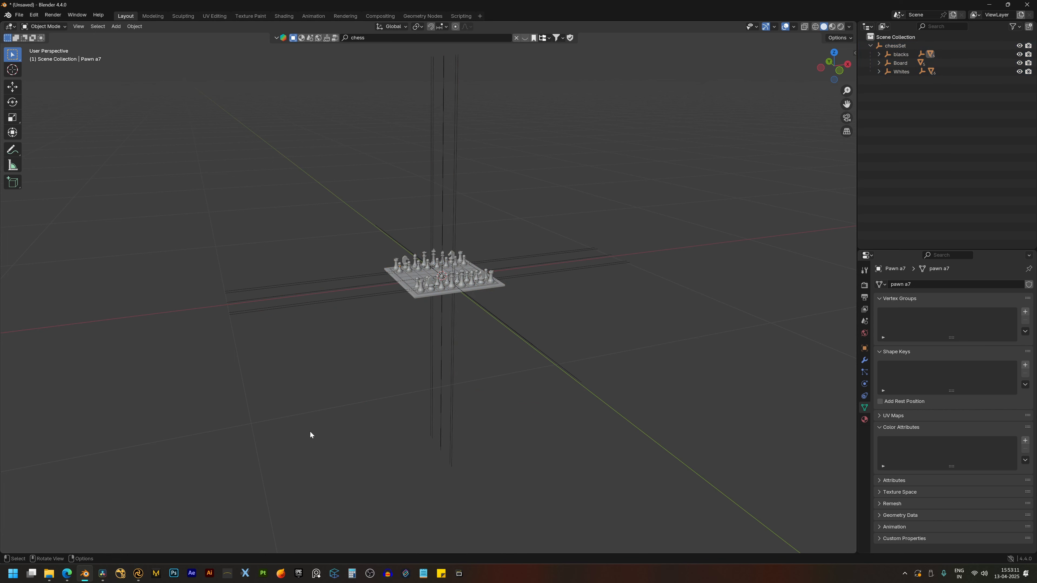
pyautogui.moveTo(369, 212); pyautogui.dragTo(625, 389)
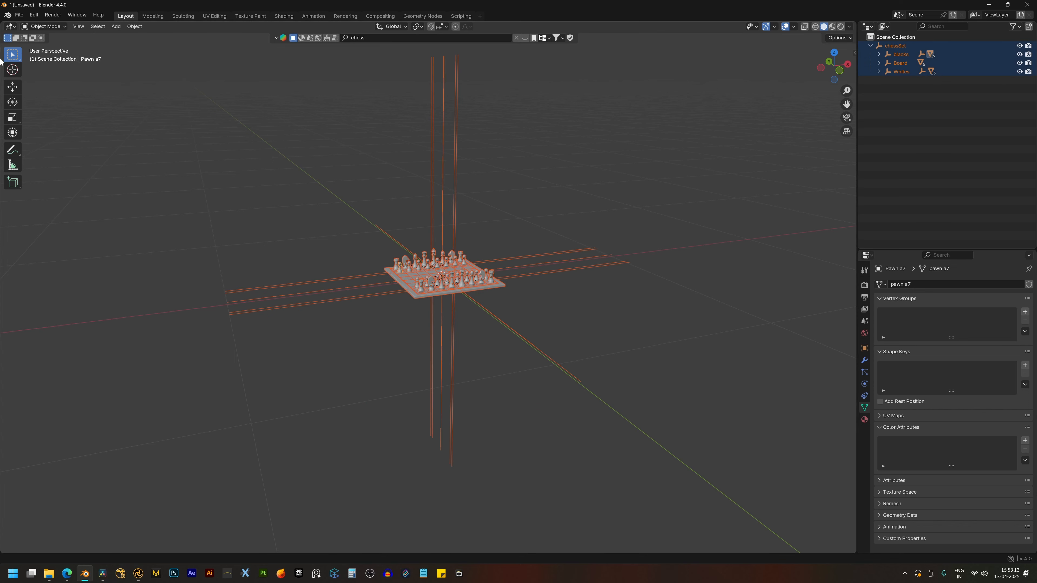
pyautogui.click(20, 15)
pyautogui.moveTo(96, 146)
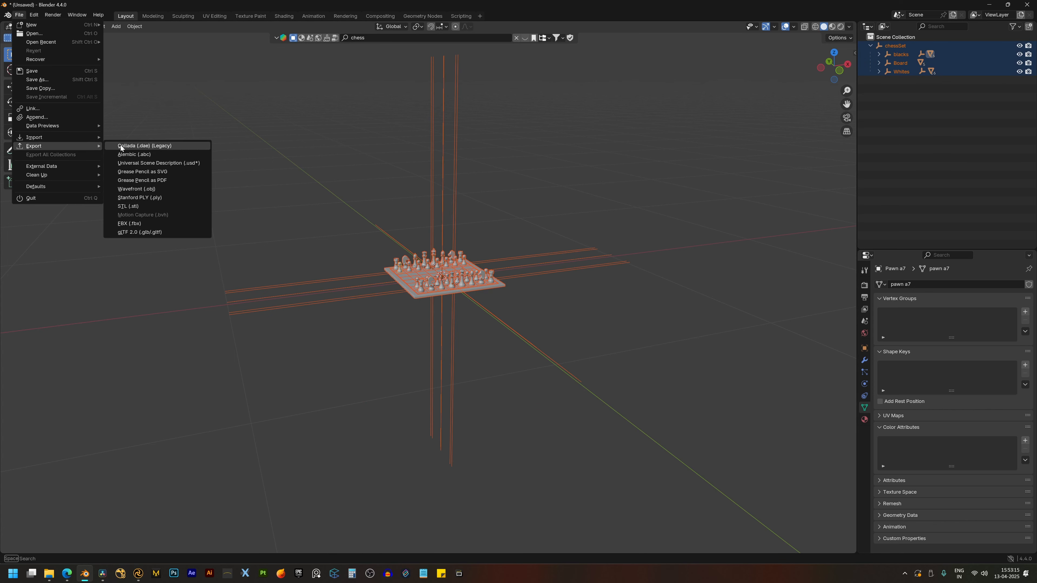
pyautogui.click(132, 155)
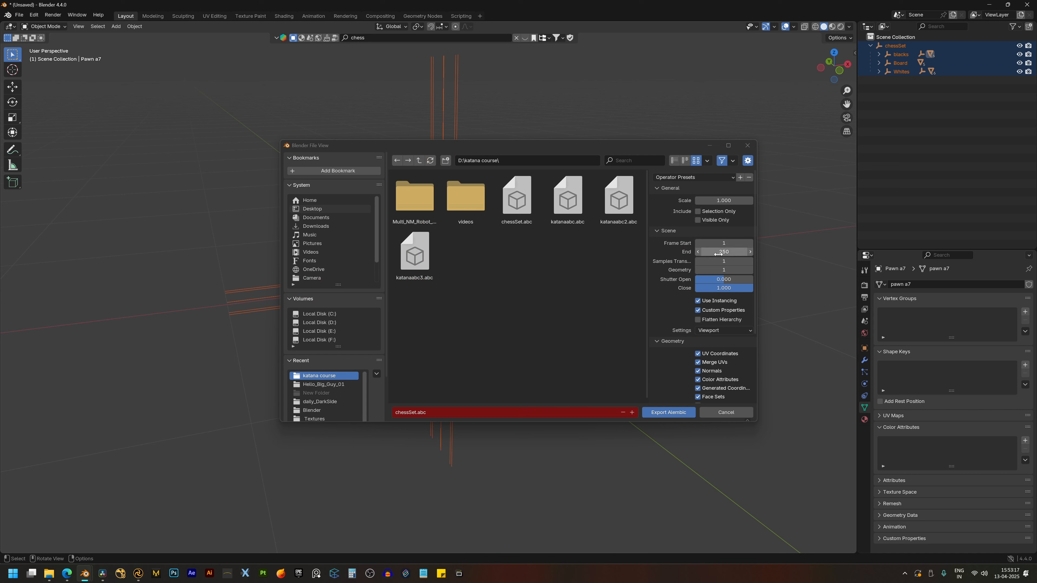
pyautogui.scroll(-4, 723, 265)
pyautogui.scroll(4, 723, 261)
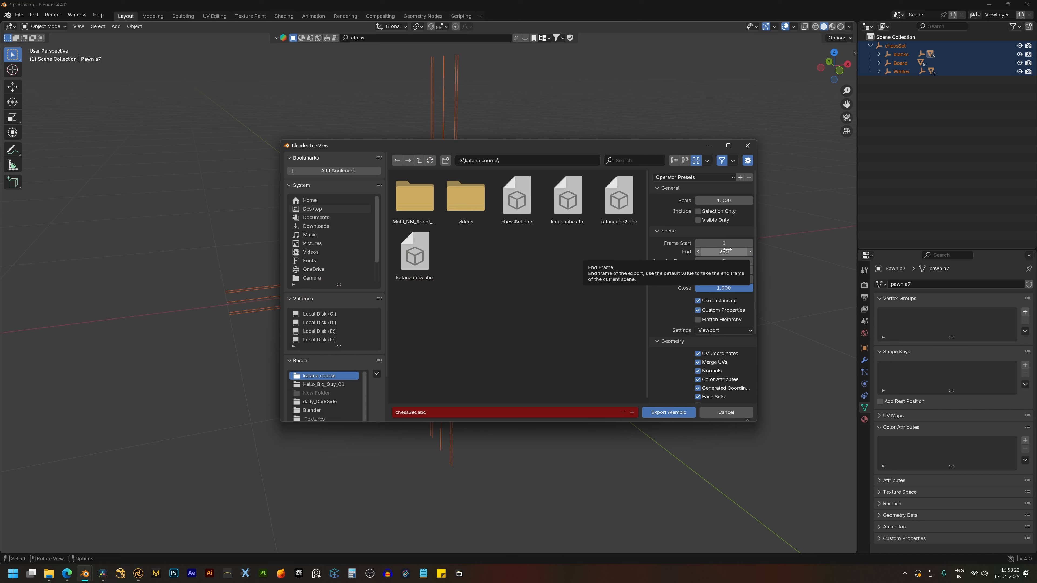
pyautogui.click(707, 320)
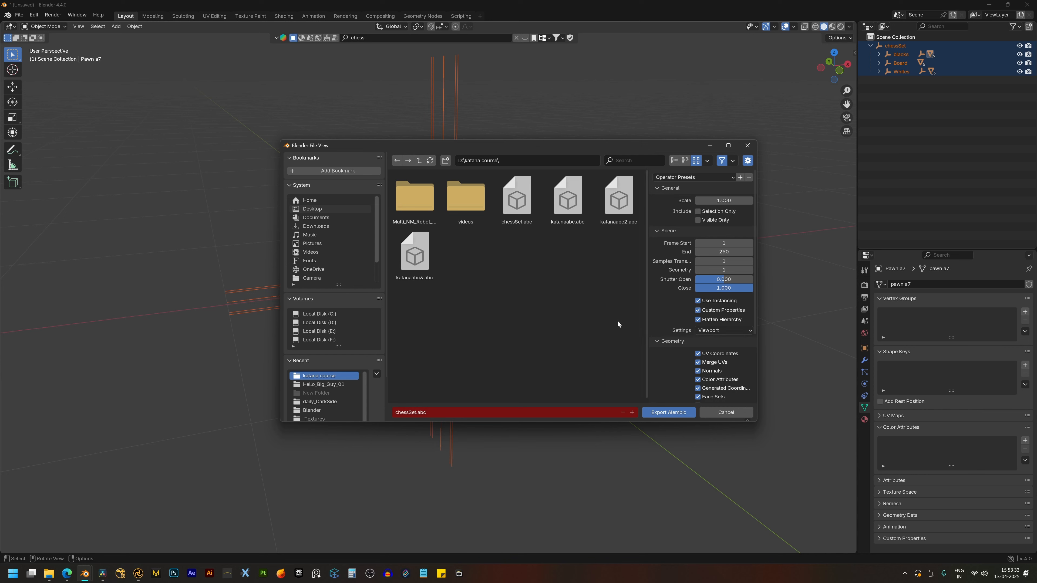
# Name the flattened export chessSetflatabc.abc, review the remaining export options and export the Alembic file.
pyautogui.click(420, 414)
pyautogui.click(416, 413)
pyautogui.write('flat')
pyautogui.press('Delete')
pyautogui.press('Return')
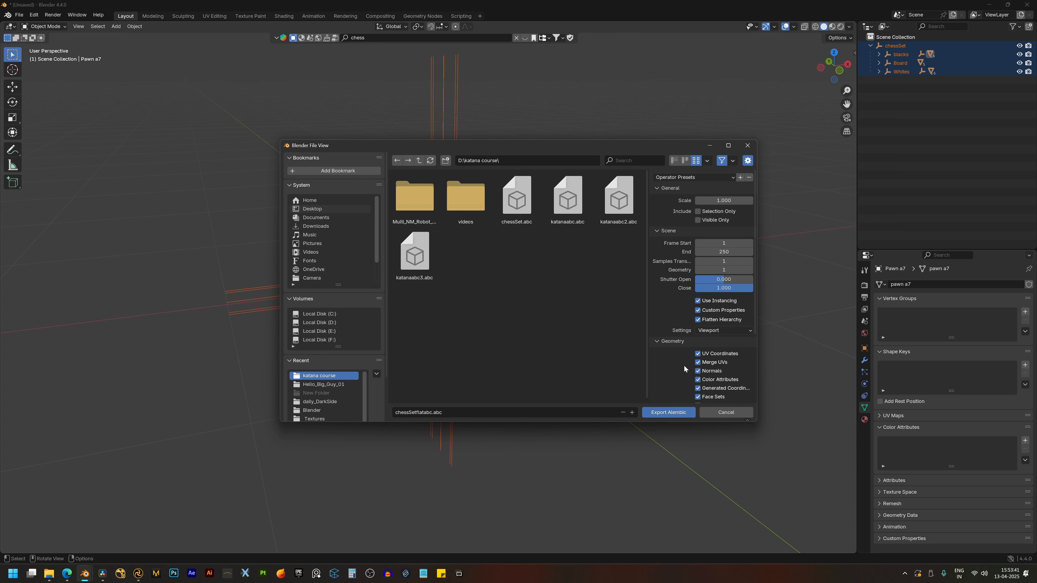
pyautogui.scroll(-3, 691, 348)
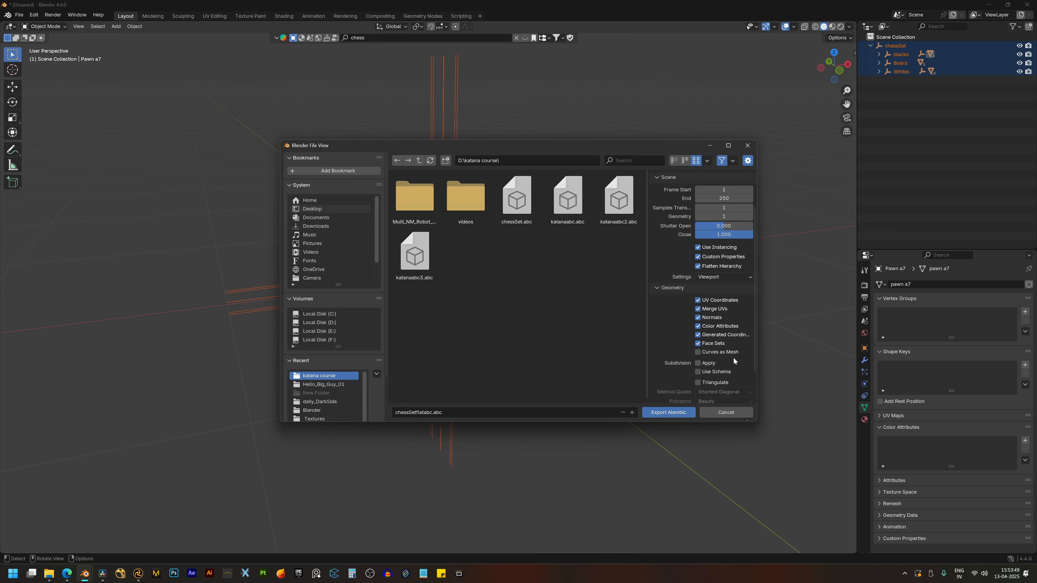
pyautogui.scroll(-3, 694, 343)
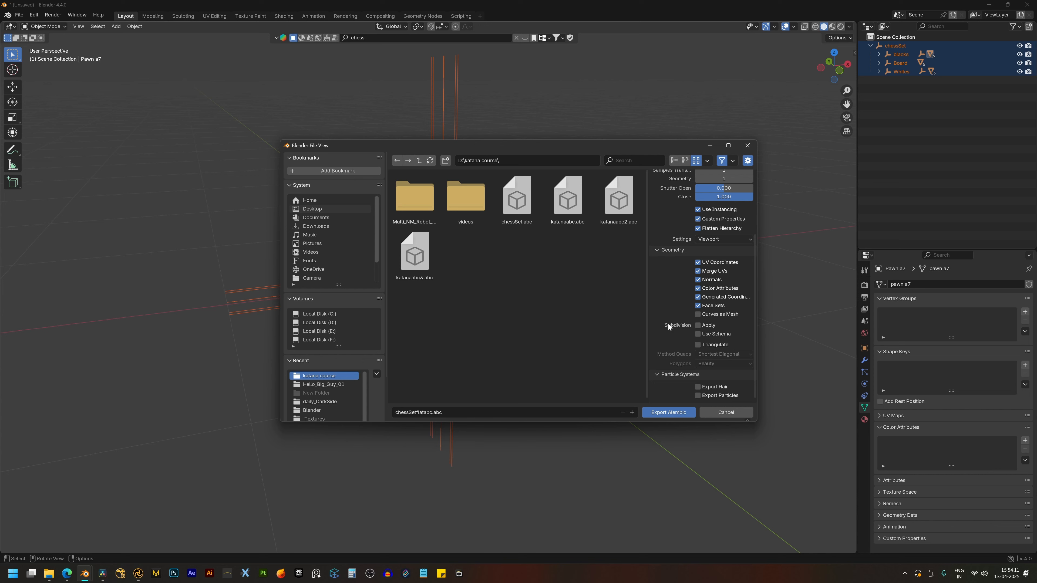
pyautogui.scroll(5, 668, 324)
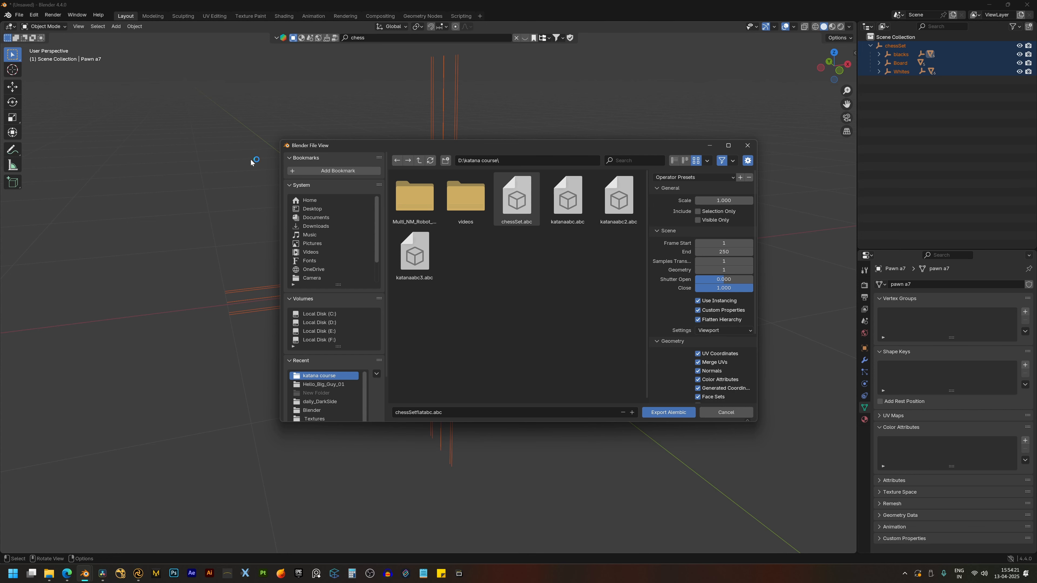
pyautogui.click(657, 411)
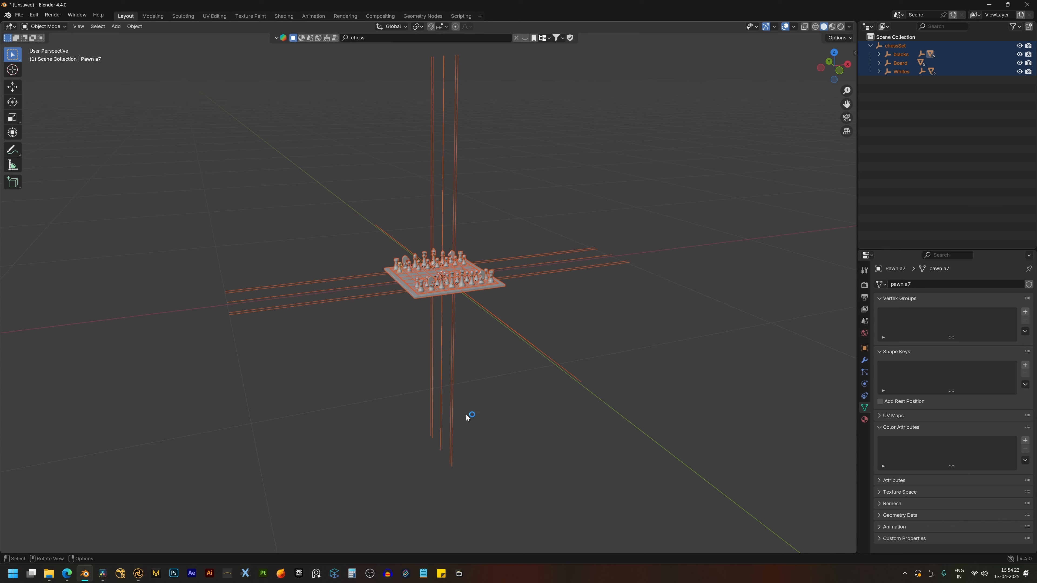
# Switch to Katana and place an Importomatic node in the node graph.
pyautogui.moveTo(138, 574)
pyautogui.click(152, 541)
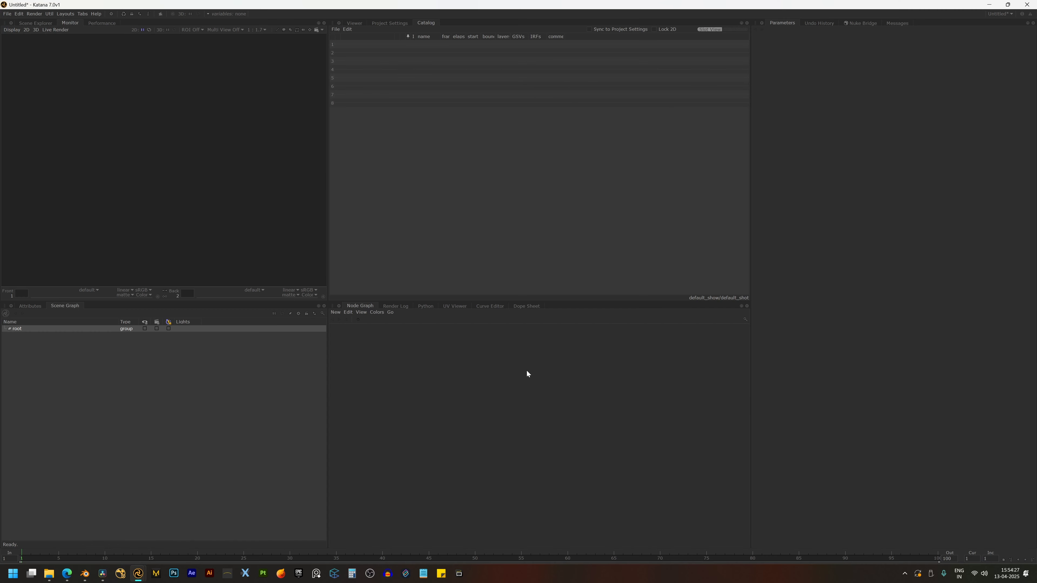
pyautogui.press('Tab')
pyautogui.write('im')
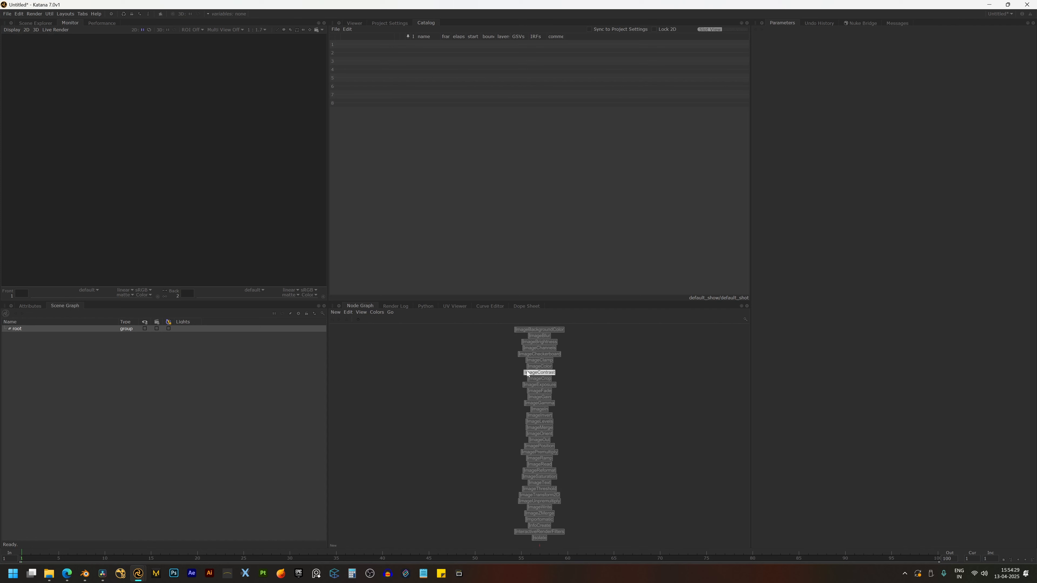
pyautogui.press('BackSpace')
pyautogui.press('BackSpace')
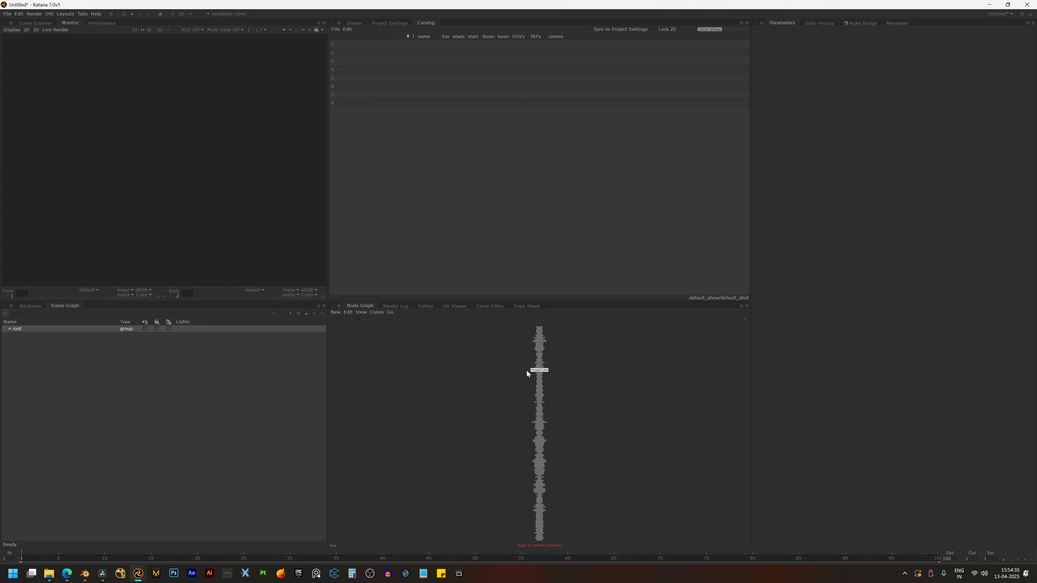
pyautogui.write('importom')
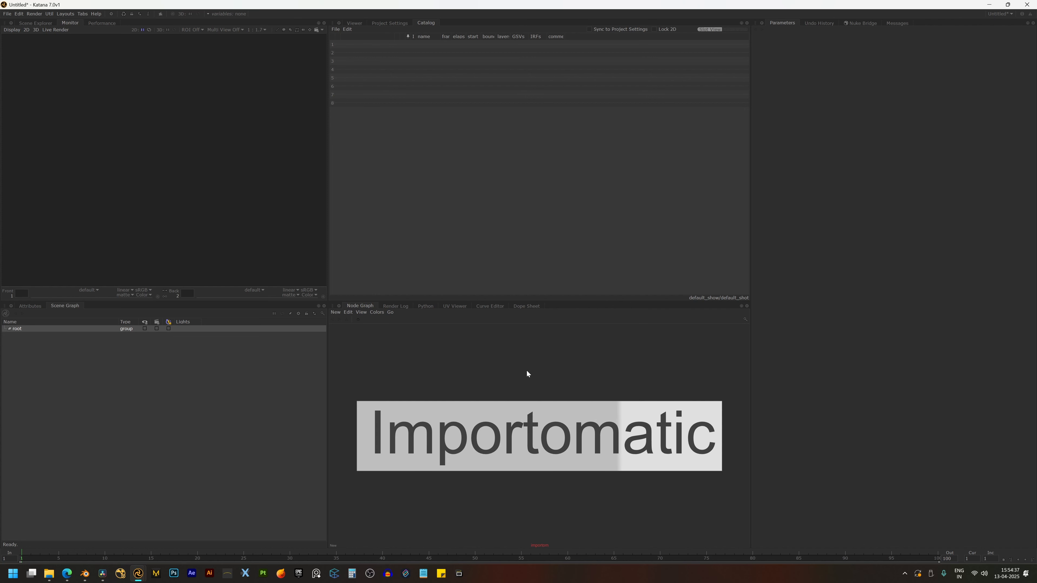
pyautogui.write('atic')
pyautogui.press('Return')
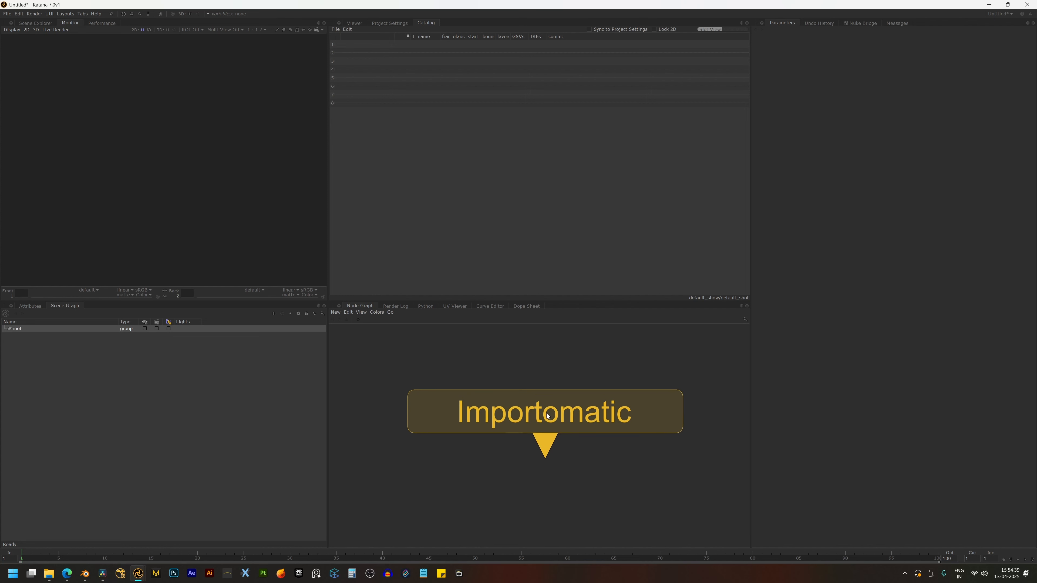
pyautogui.click(548, 417)
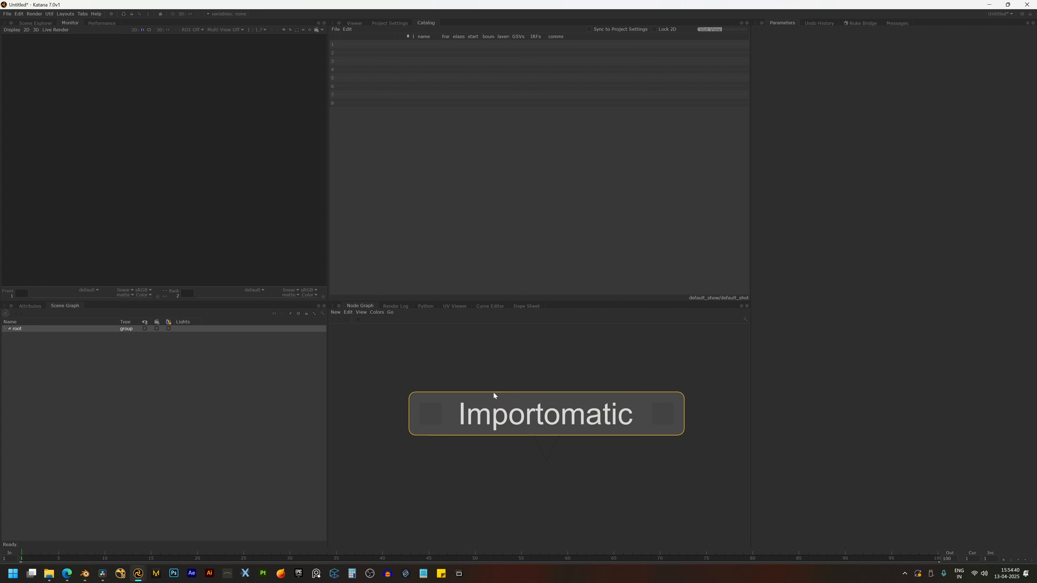
# Look inside the Importomatic node and its nested Group, and return to the top level of the node graph.
pyautogui.doubleClick(531, 415)
pyautogui.doubleClick(547, 436)
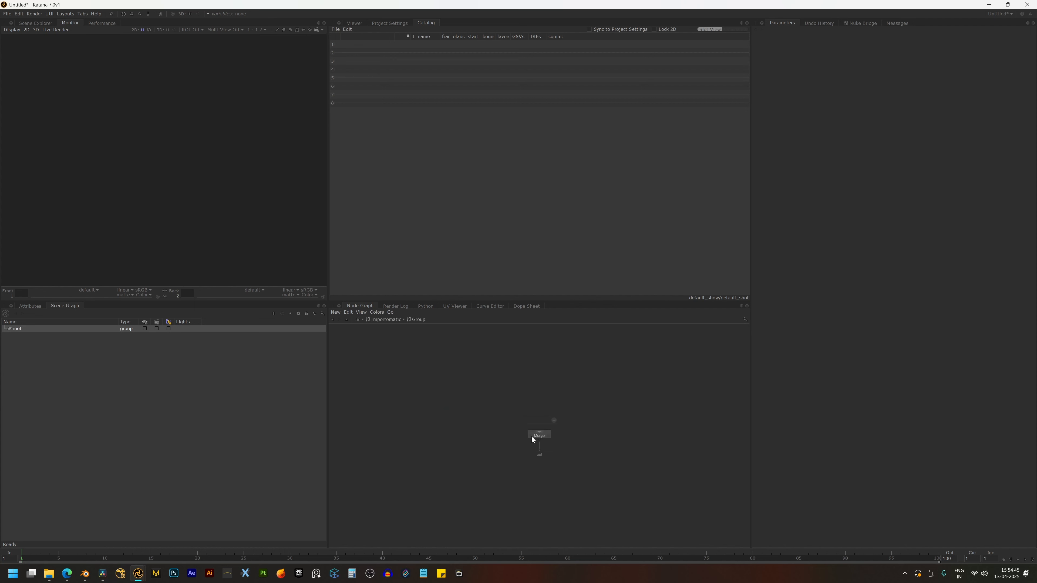
pyautogui.moveTo(531, 436); pyautogui.dragTo(552, 431)
pyautogui.click(357, 320)
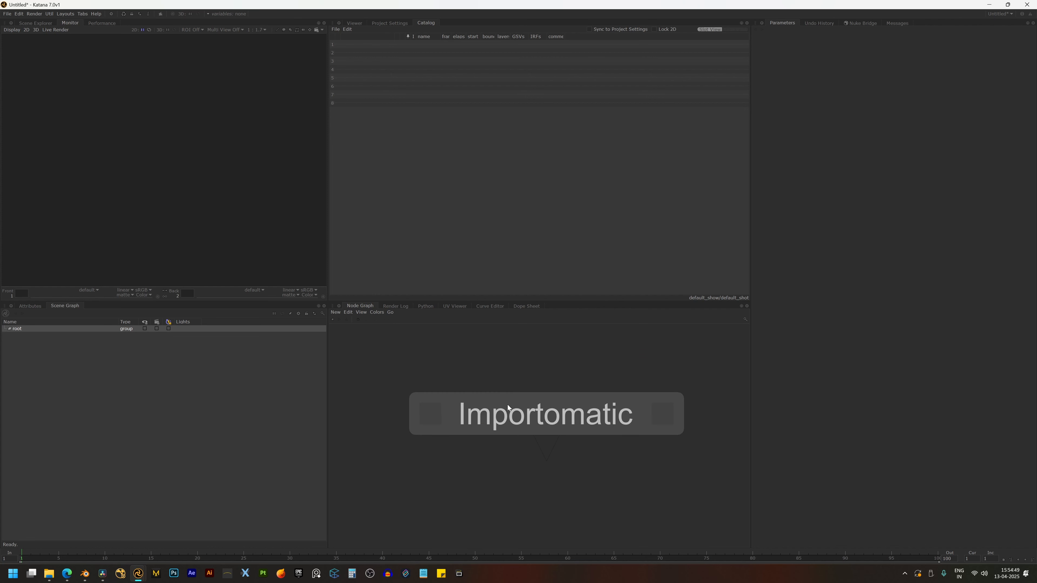
# View and edit the Importomatic node, and add an Alembic source to it, choosing chessSet.abc from D:/katana course.
pyautogui.click(576, 410)
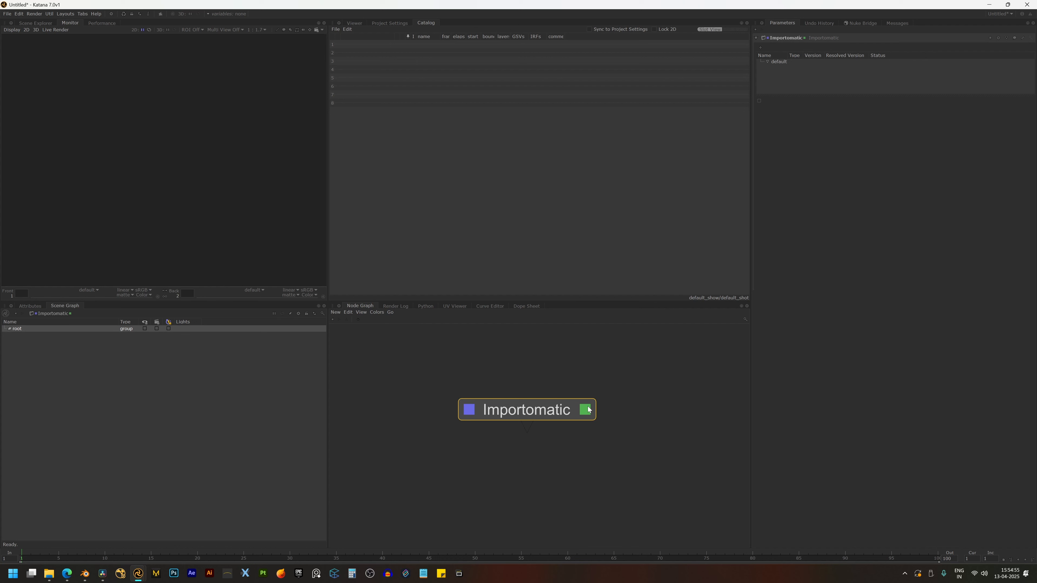
pyautogui.click(760, 47)
pyautogui.click(778, 70)
pyautogui.click(760, 48)
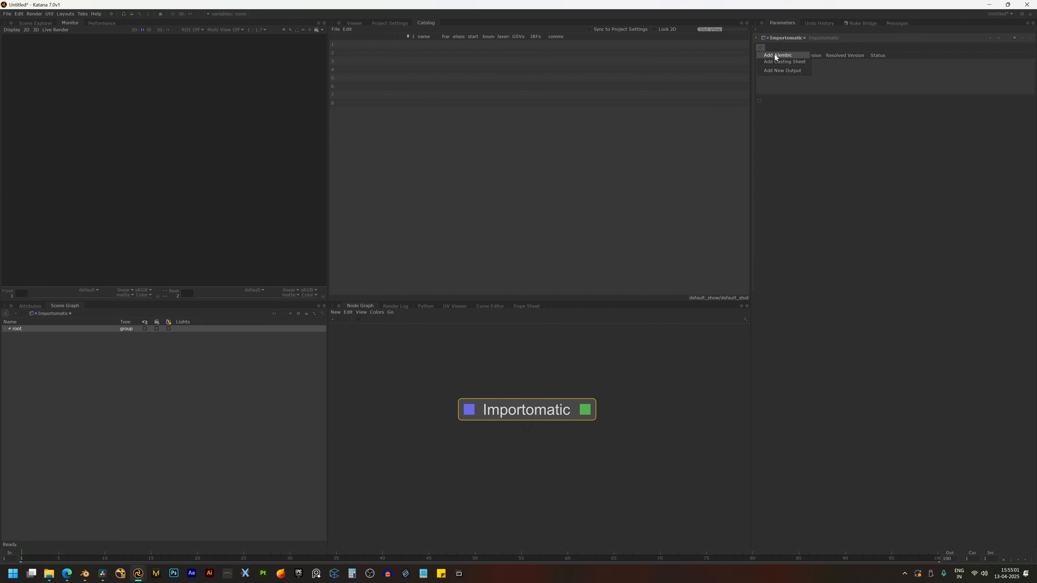
pyautogui.click(775, 56)
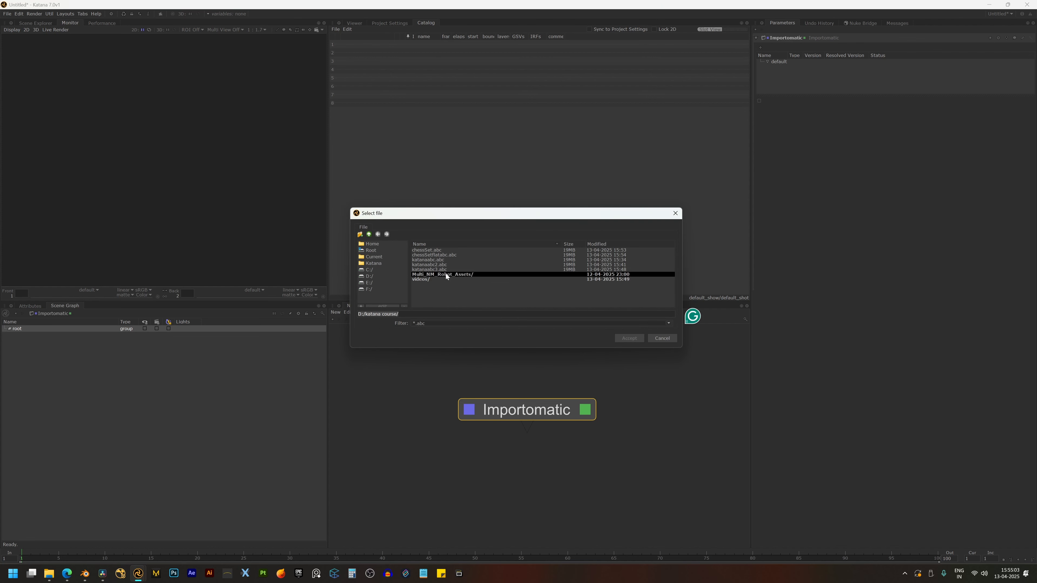
pyautogui.click(438, 250)
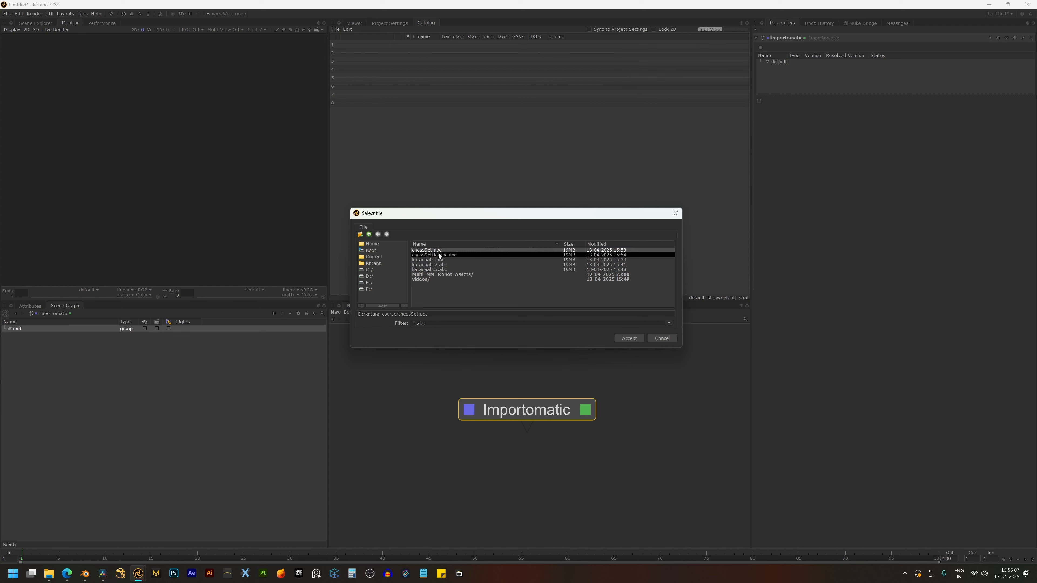
pyautogui.click(439, 253)
pyautogui.click(439, 250)
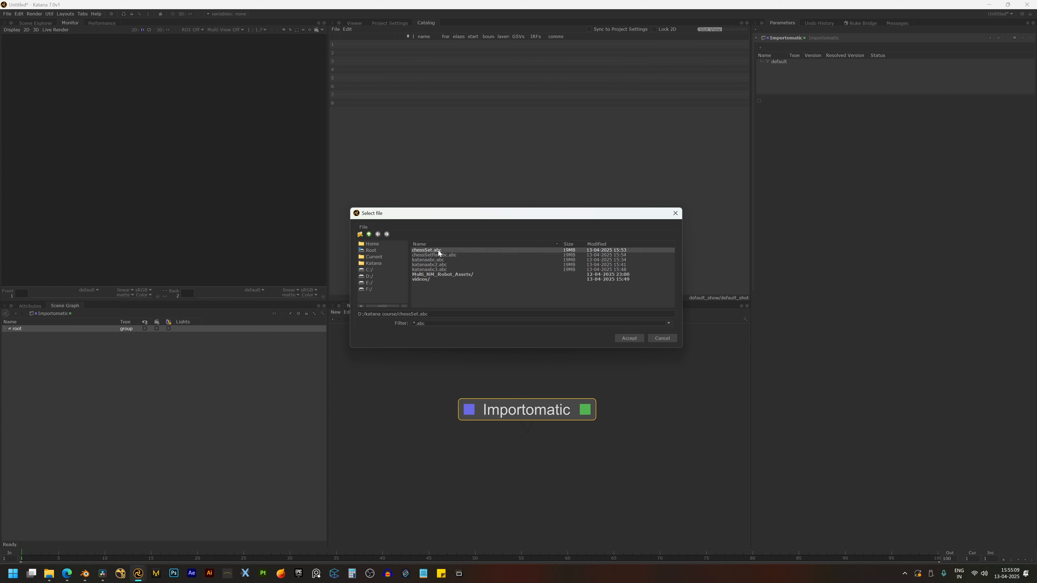